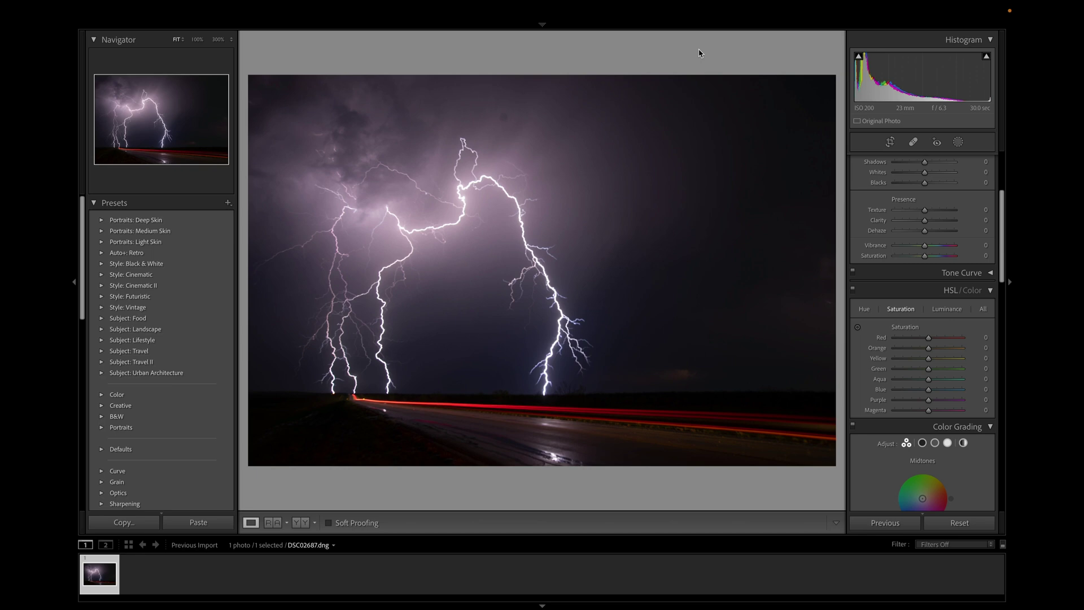
Show the Info overlay with DSC02687.dng's file name, capture date and 6000 x 4000 dimensions
key(i)
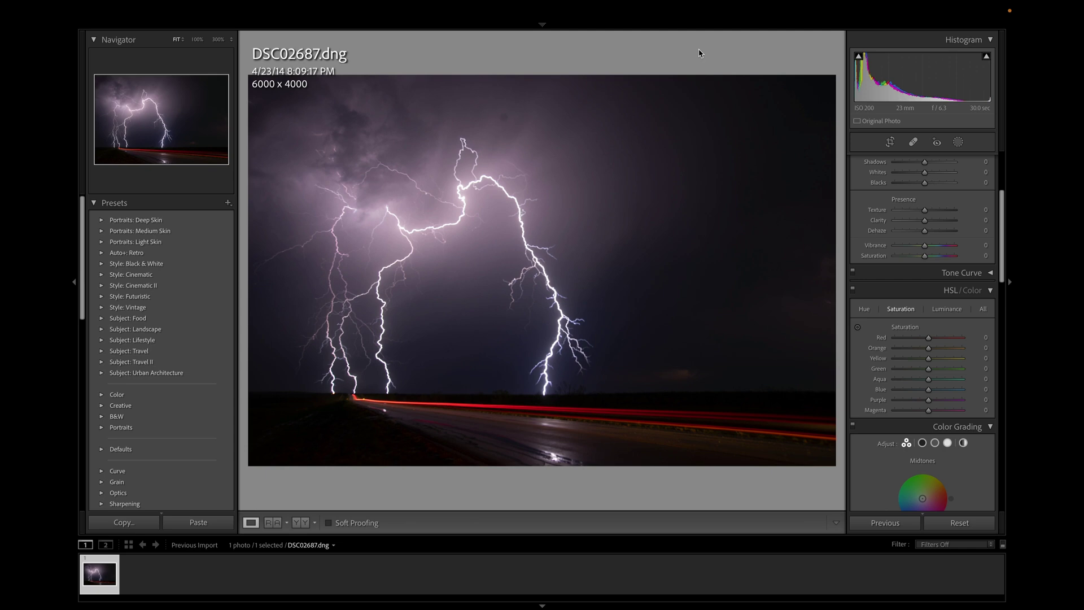
Cycle the Info overlay to exposure 30.0 sec at f/6.3, ISO 200 and the 23 mm lens
key(i)
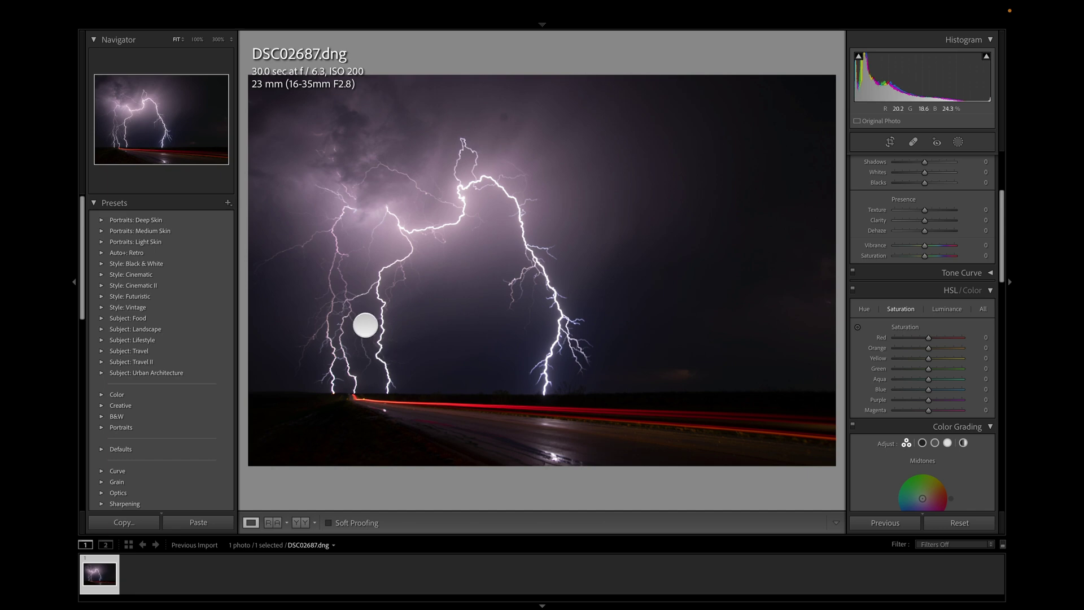
click(365, 325)
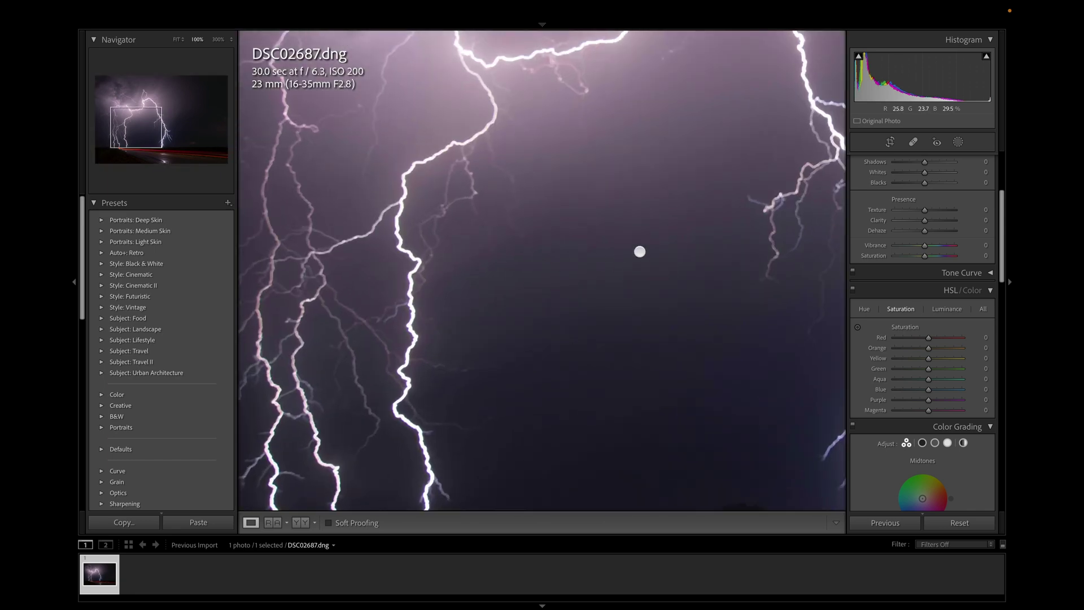
drag(651, 249, 490, 291)
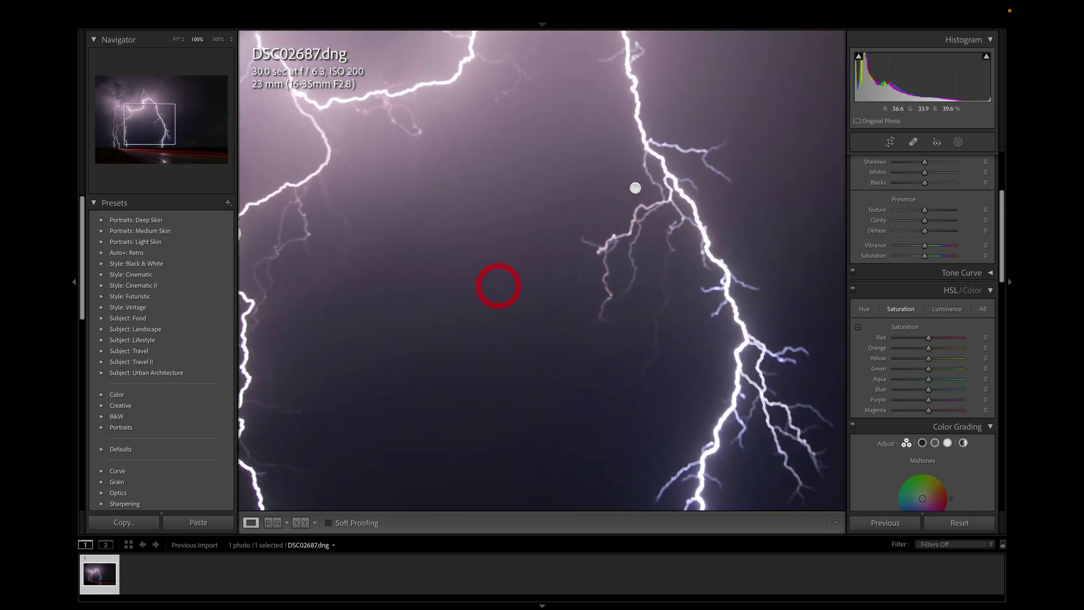
drag(634, 187, 555, 7)
drag(501, 146, 411, 135)
drag(724, 288, 493, 254)
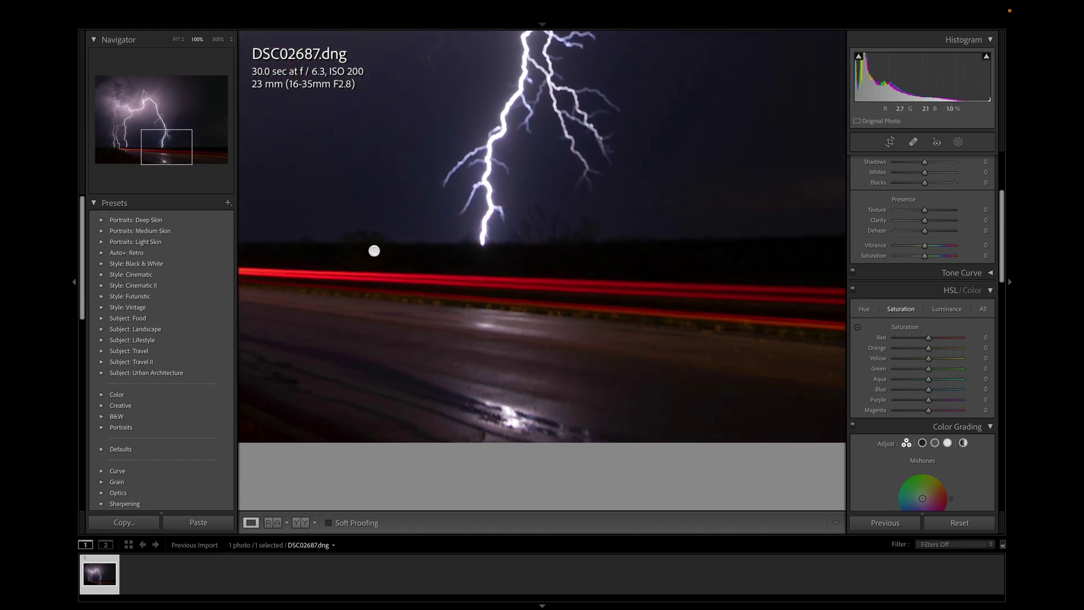
drag(374, 251, 791, 264)
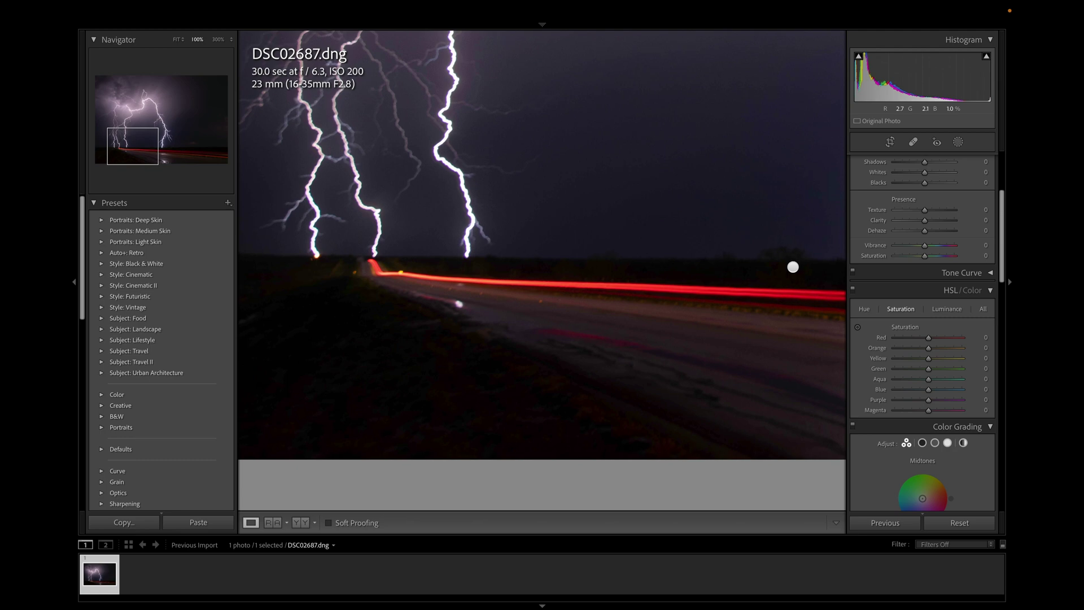
drag(554, 215, 625, 335)
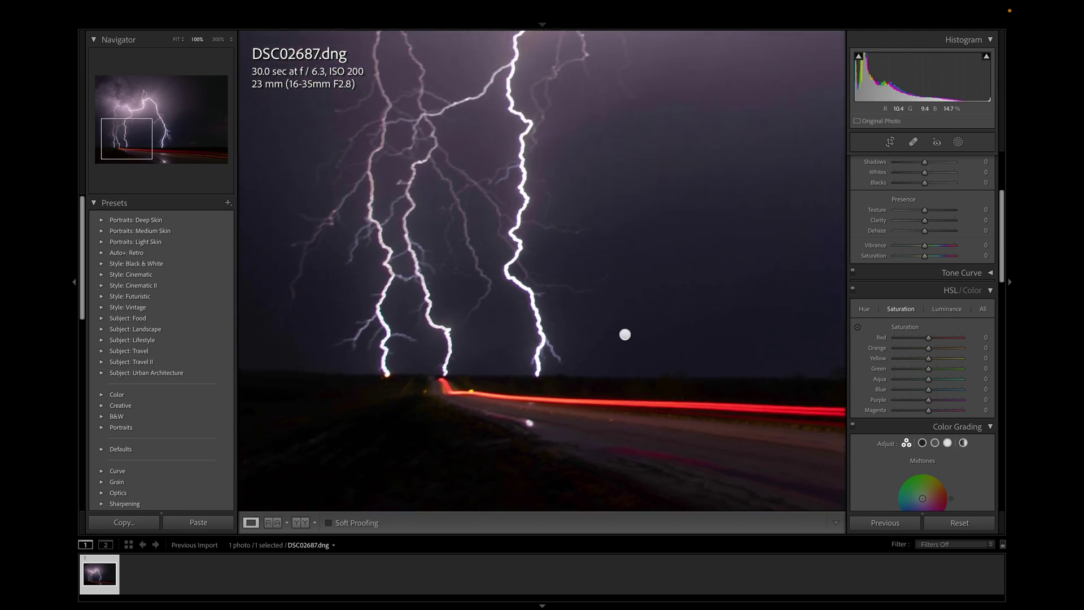
drag(537, 201, 541, 389)
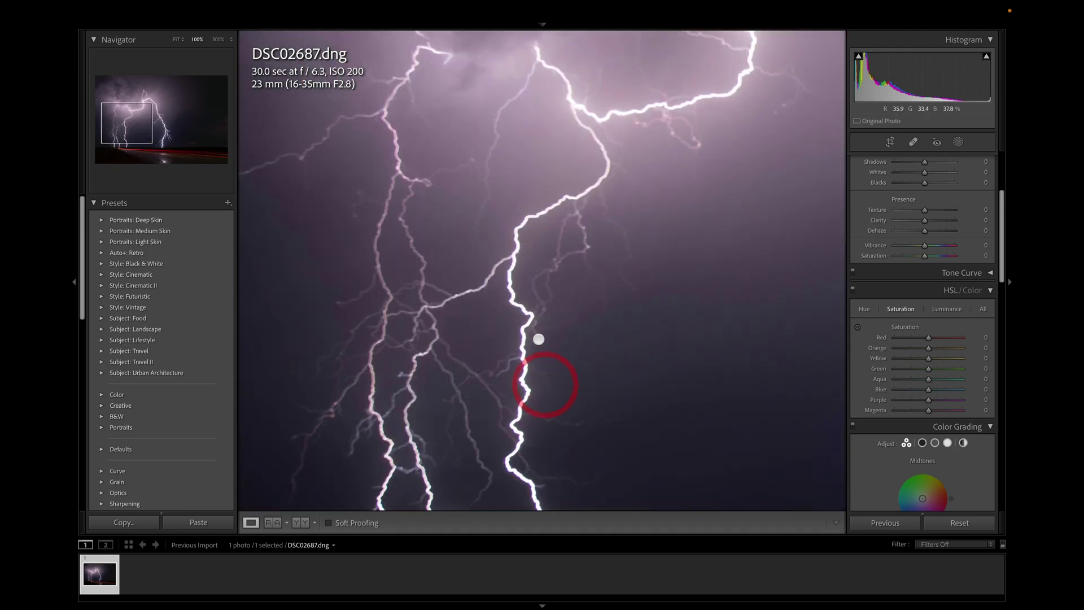
click(538, 339)
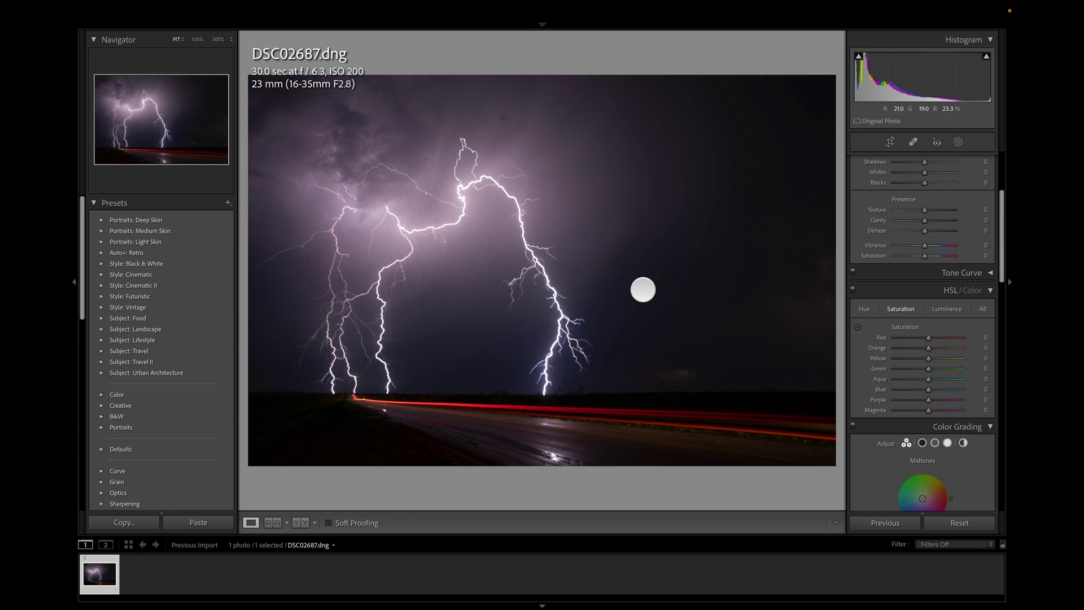
Push the Basic panel's Shadows slider to the maximum of +100
scroll(920, 280, up, 1)
scroll(923, 282, up, 5)
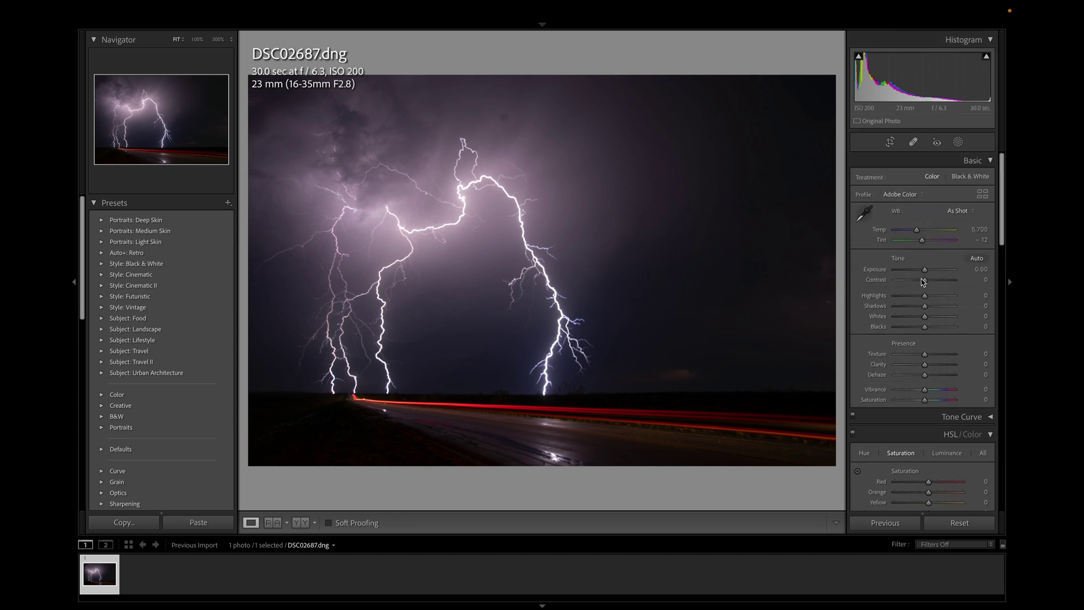
scroll(923, 282, down, 2)
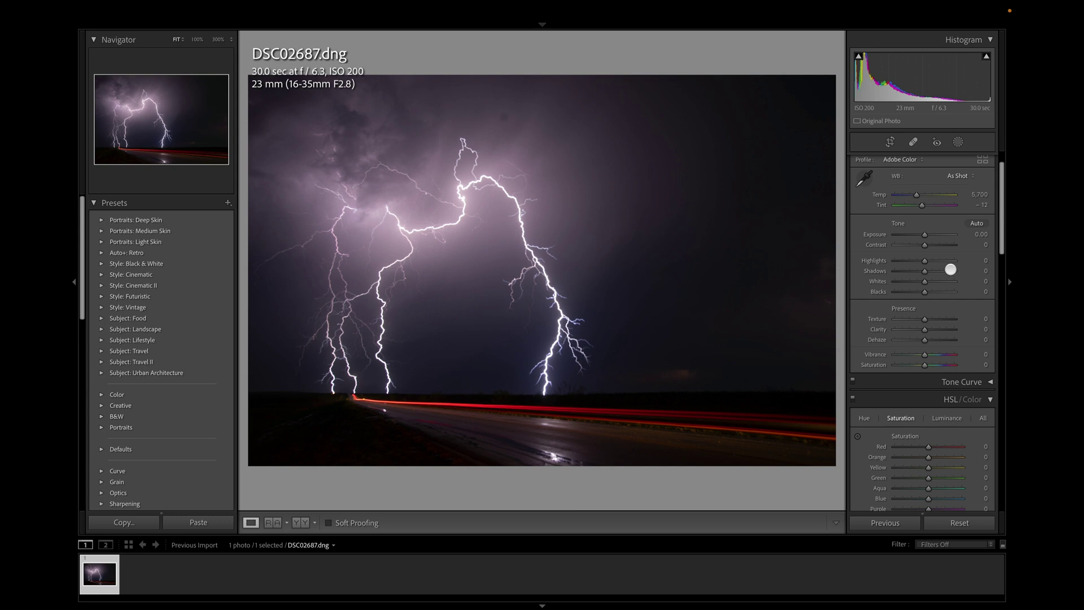
click(950, 270)
drag(951, 270, 958, 269)
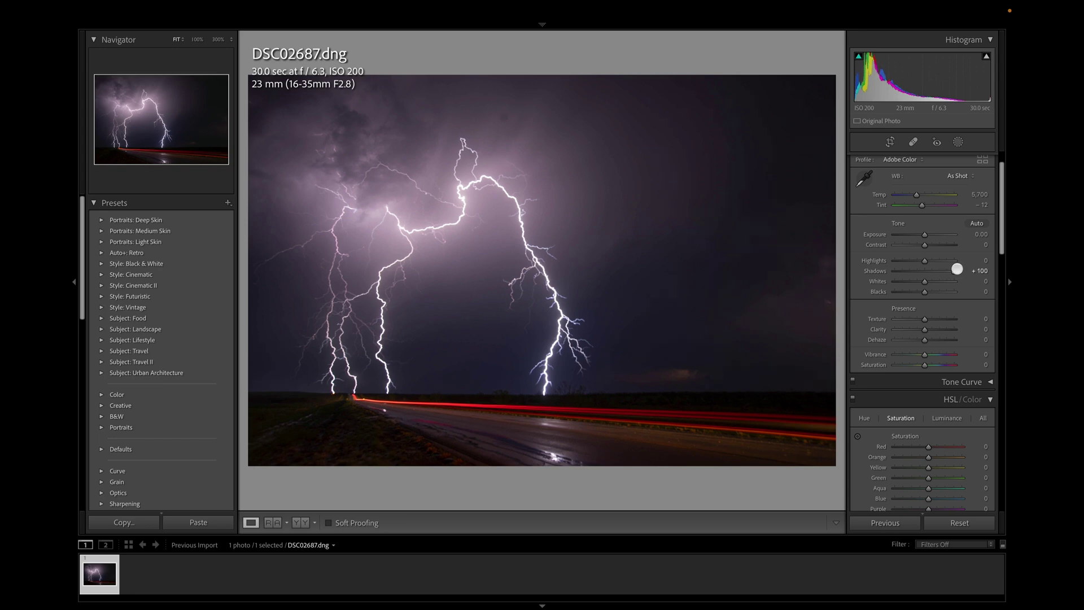
click(956, 267)
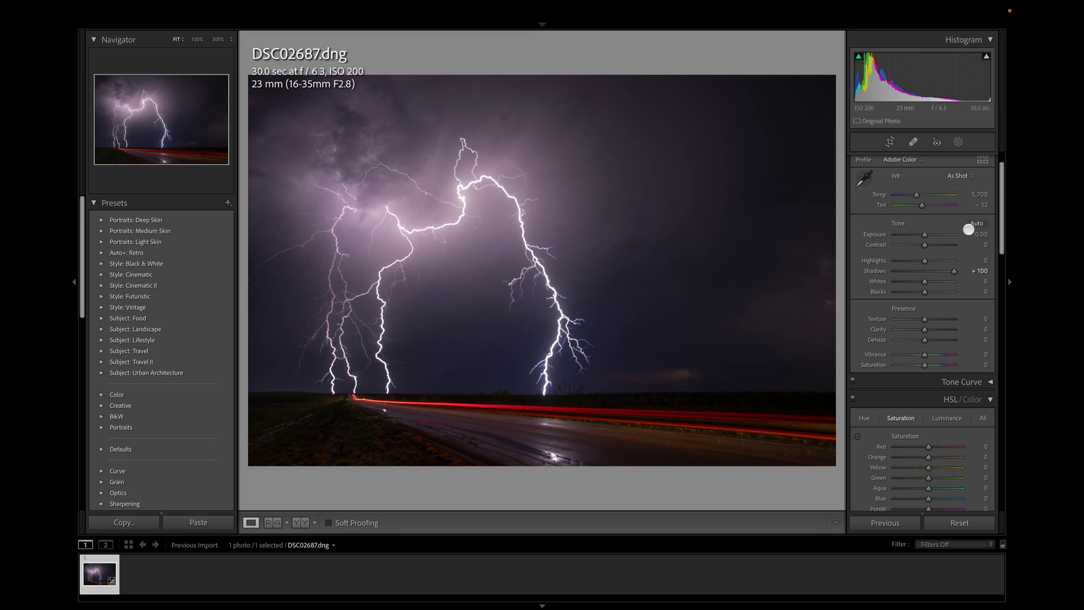
Settle Shadows at +66, Highlights at −69 and Exposure at +0.30
click(940, 272)
drag(940, 272, 954, 267)
drag(954, 266, 944, 266)
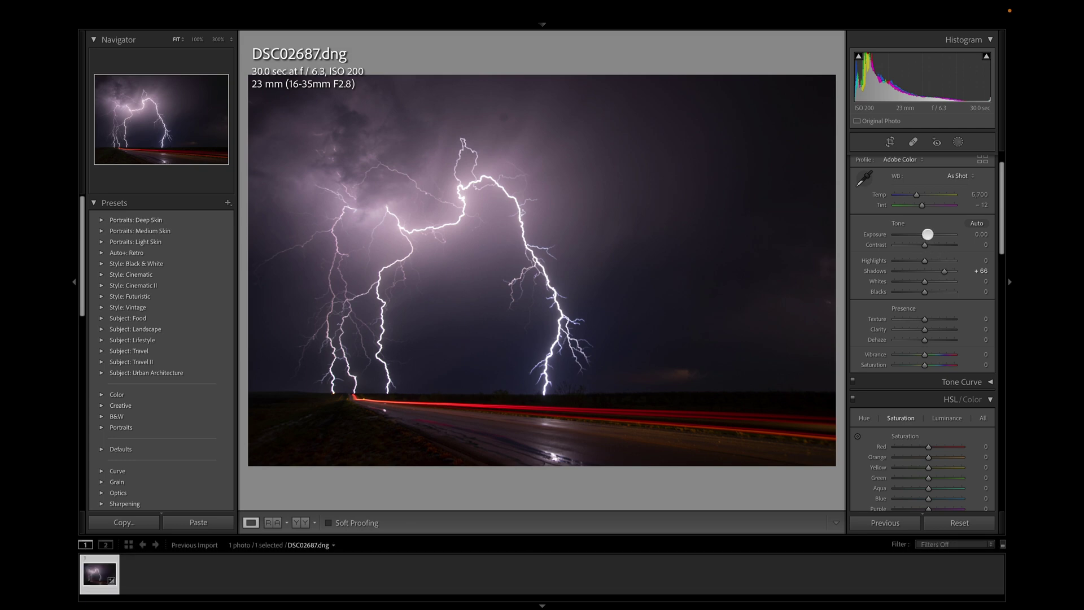
drag(928, 234, 903, 259)
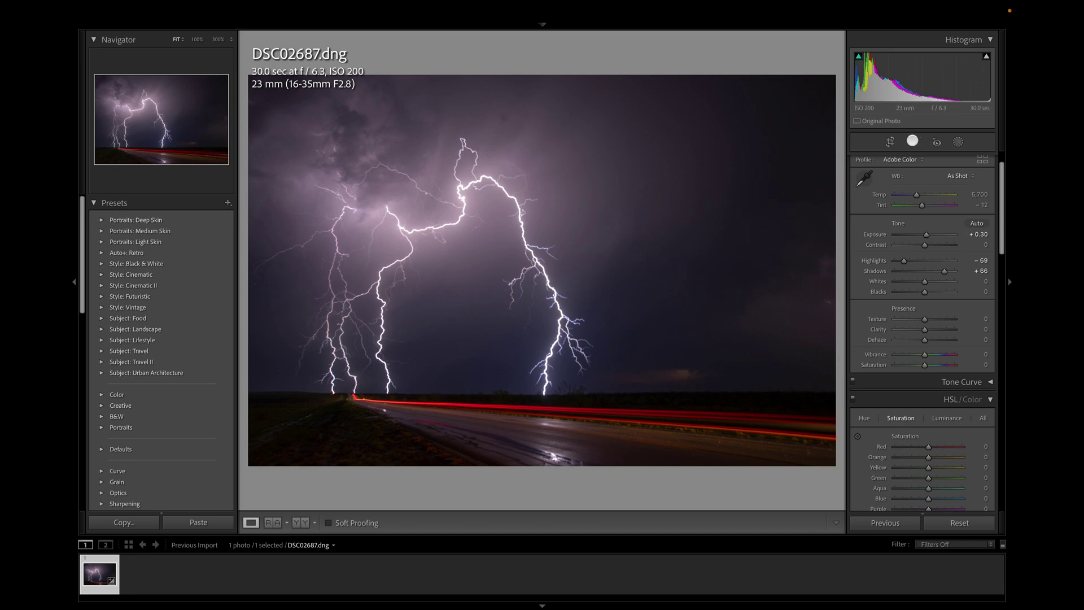
Heal a blemish in the sky above the lightning from a cleaner sample area
click(913, 142)
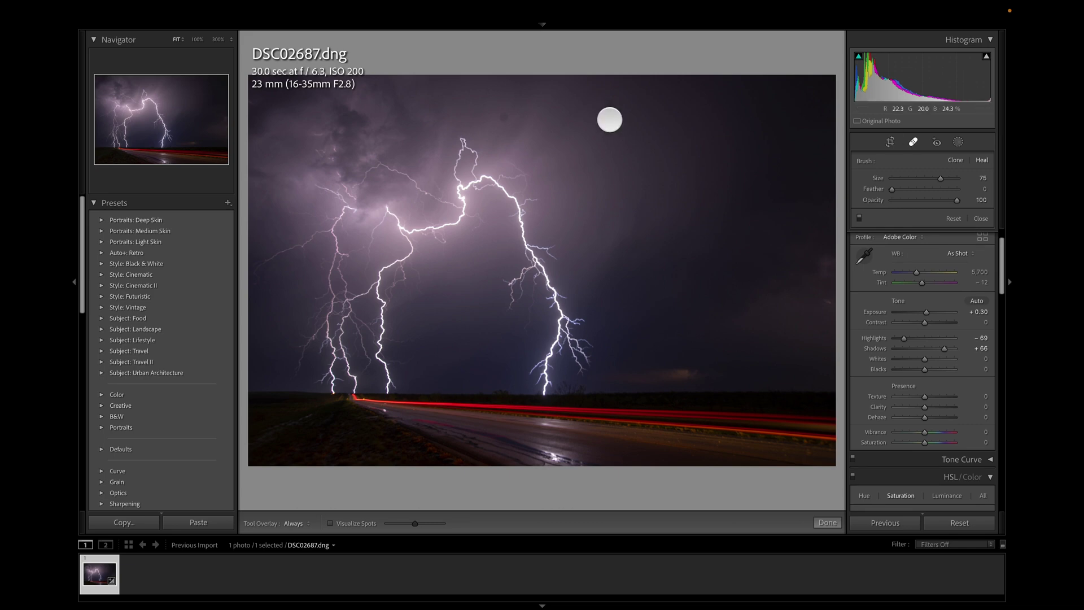
key(bracketright)
click(503, 116)
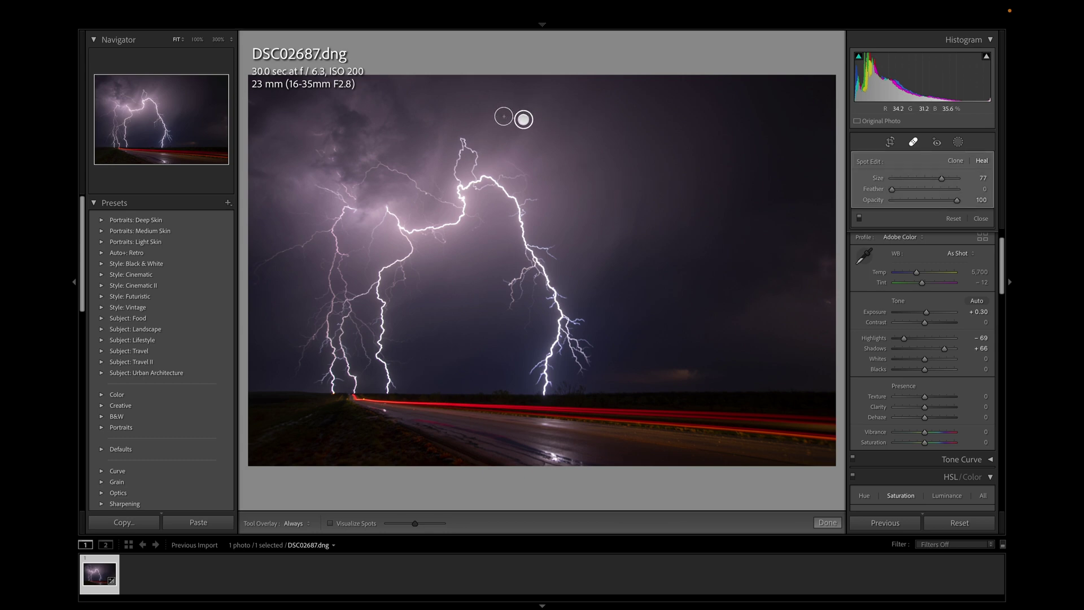
mouse_move(523, 119)
mouse_down()
mouse_move(539, 125)
mouse_move(538, 103)
mouse_up()
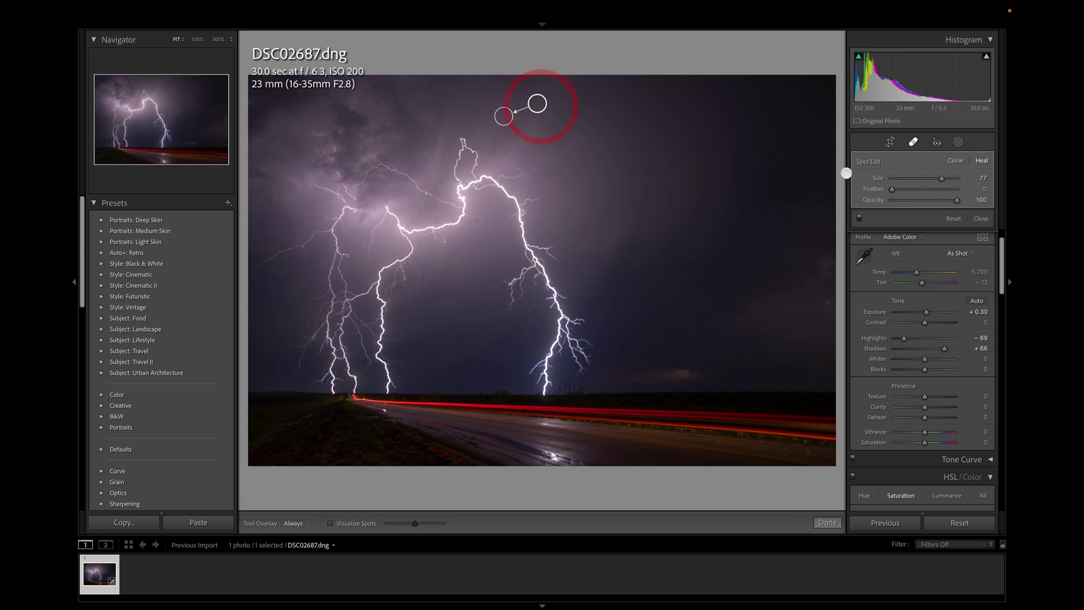
Enlarge the heal spot size to 78 and set Tool Overlay to Never
mouse_move(941, 179)
mouse_down()
mouse_move(952, 178)
mouse_move(942, 178)
mouse_up()
click(943, 178)
key(h)
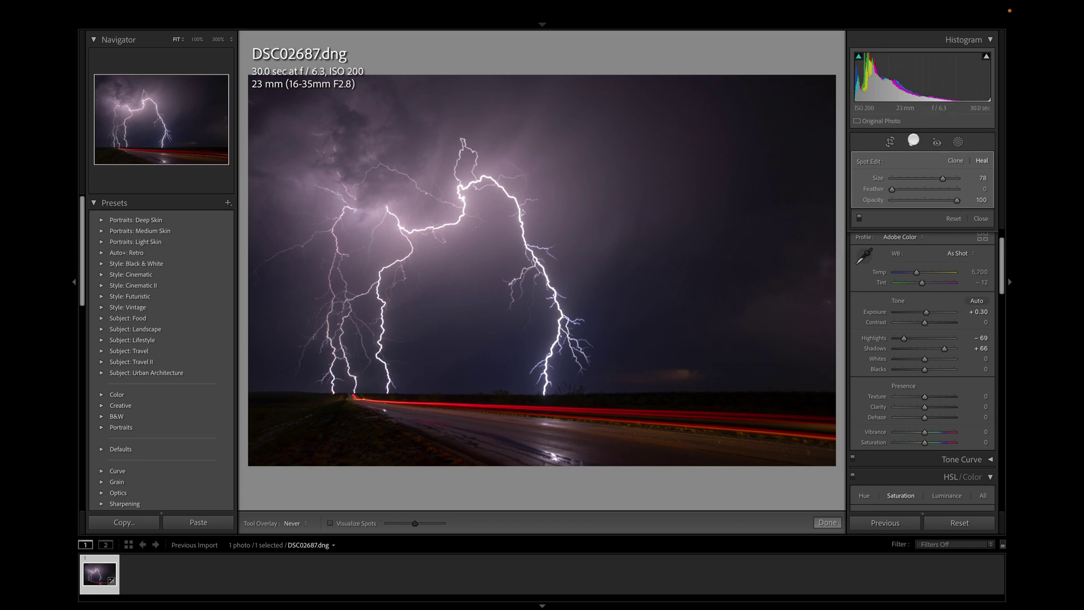
Leave Spot Removal and bring Vibrance to +64, keeping Saturation at +3
click(913, 141)
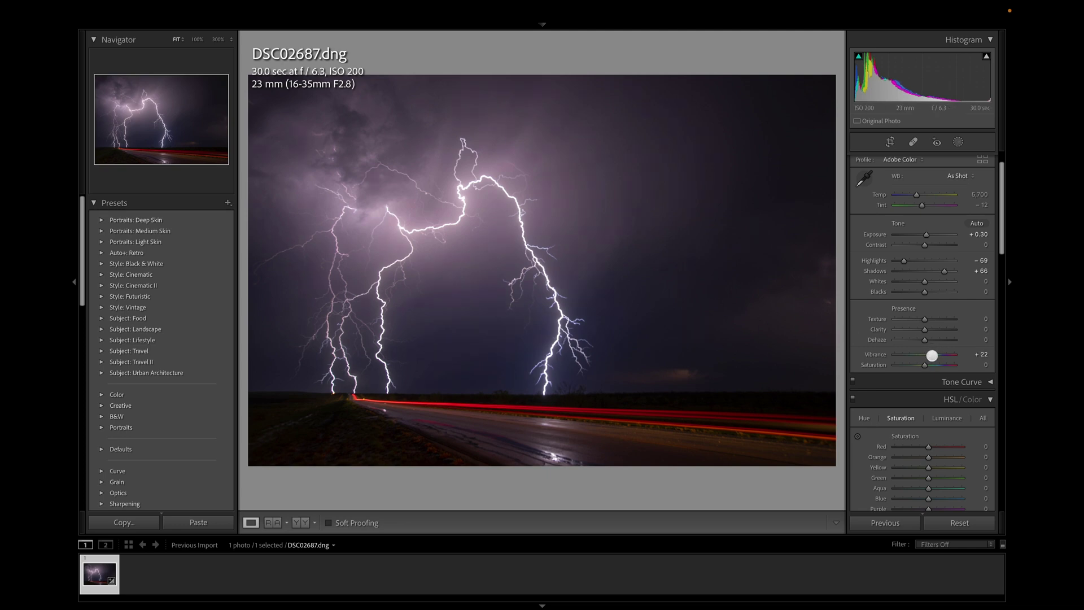
drag(932, 355, 964, 356)
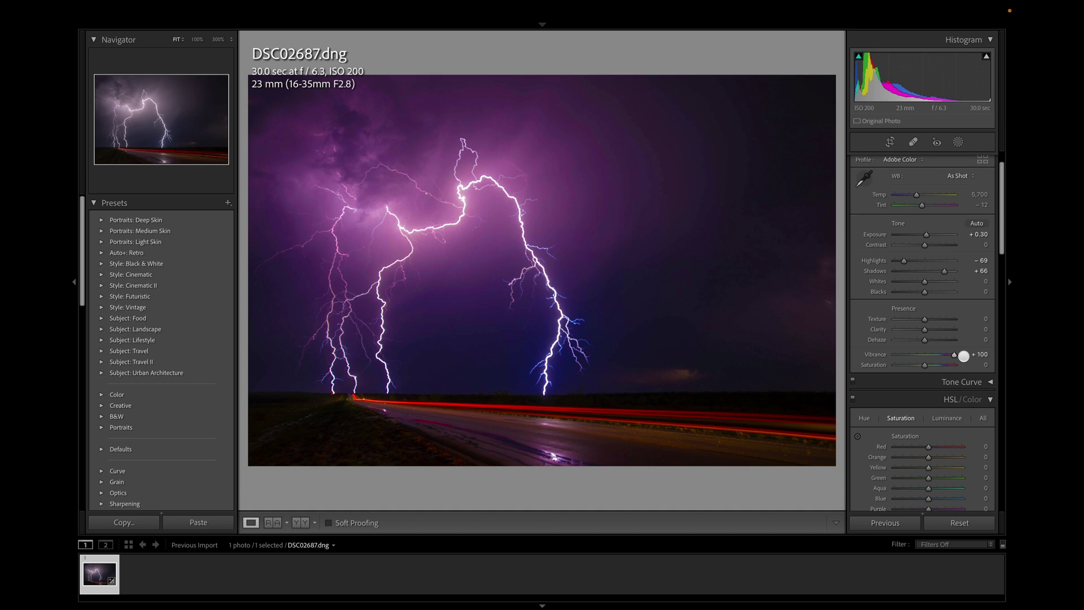
drag(964, 355, 925, 364)
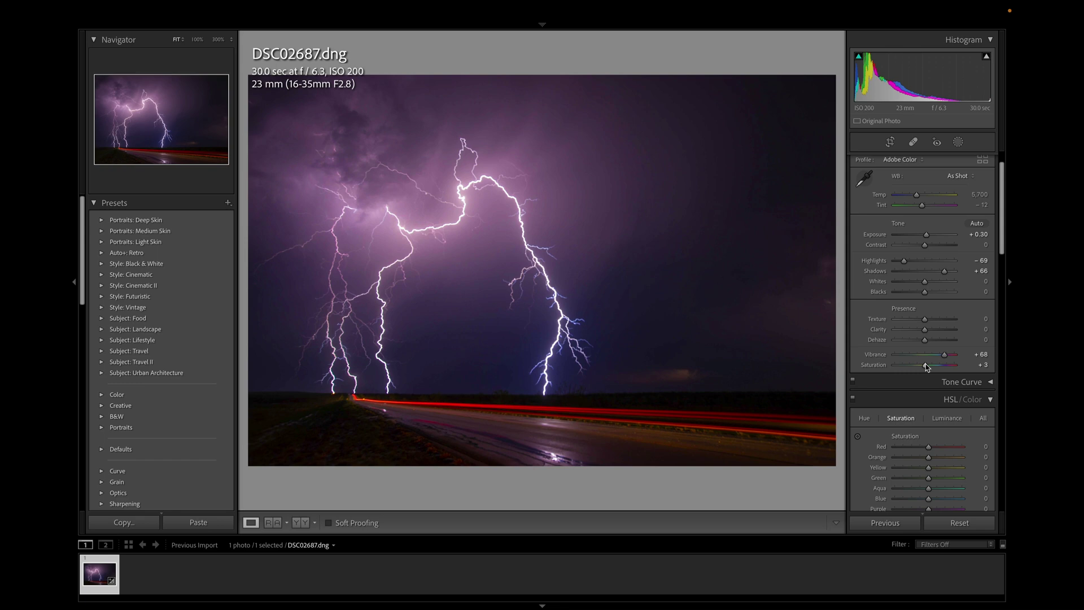
drag(926, 366, 925, 364)
drag(945, 356, 941, 356)
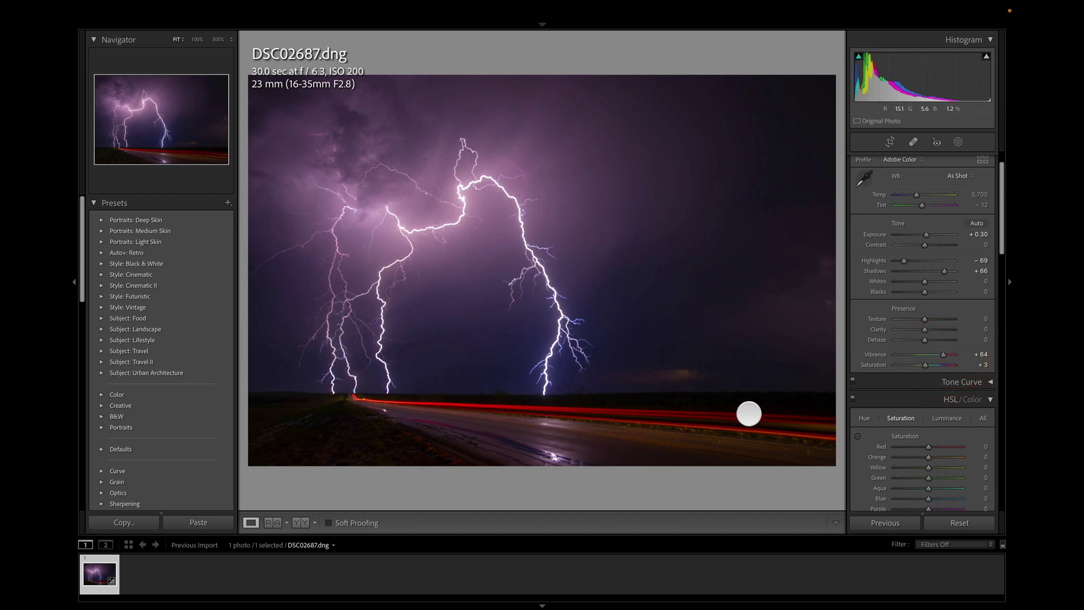
Lower the HSL Red saturation to -11 to mute the tail-light streaks
scroll(920, 416, down, 2)
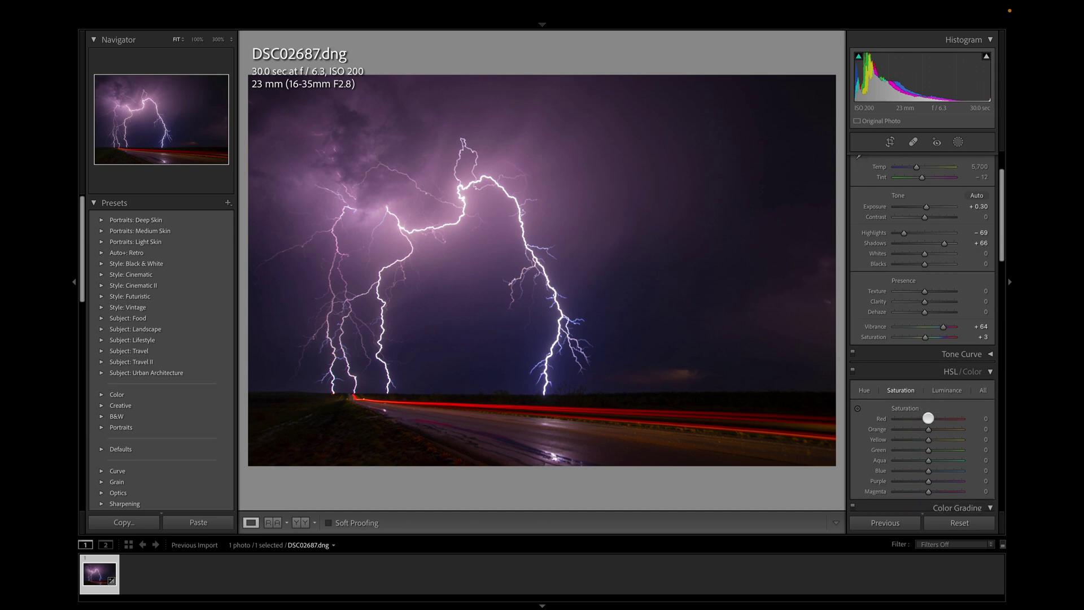
scroll(928, 418, down, 5)
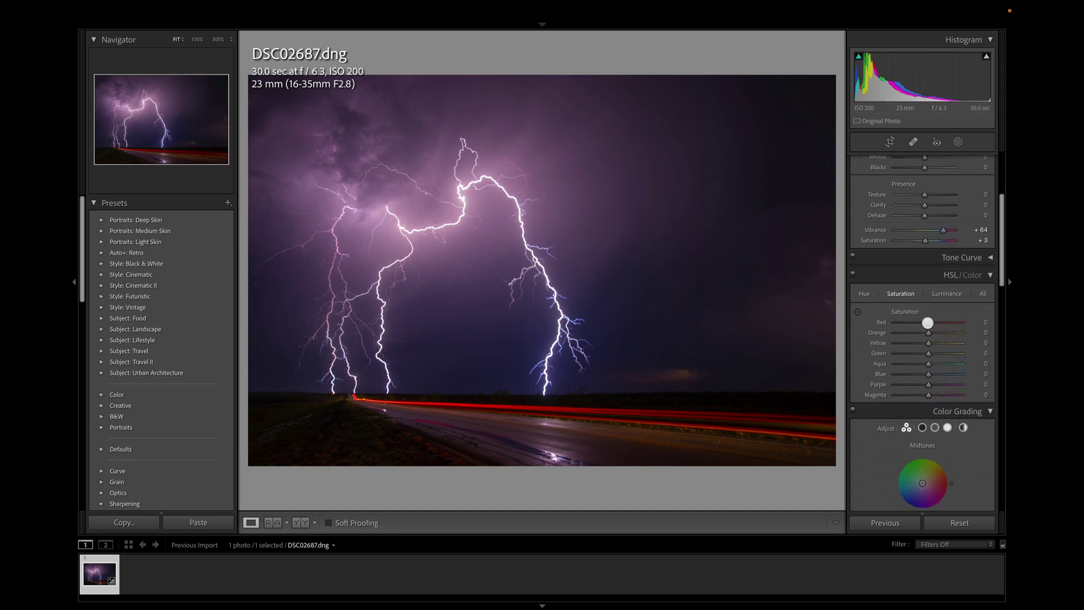
mouse_move(927, 323)
mouse_down()
mouse_move(888, 323)
mouse_move(923, 317)
mouse_up()
scroll(947, 395, down, 3)
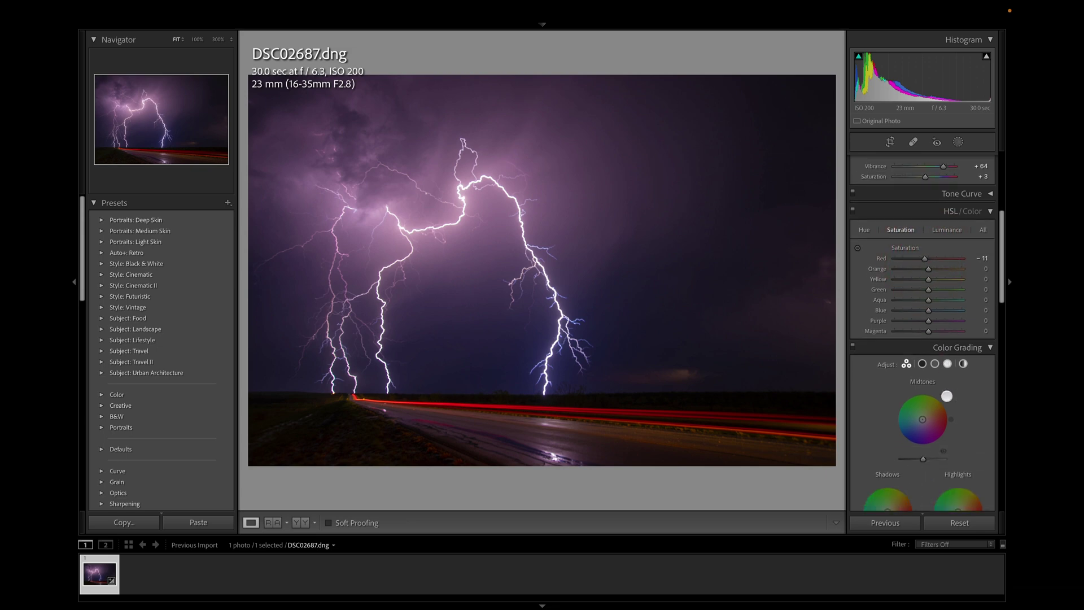
scroll(948, 398, down, 10)
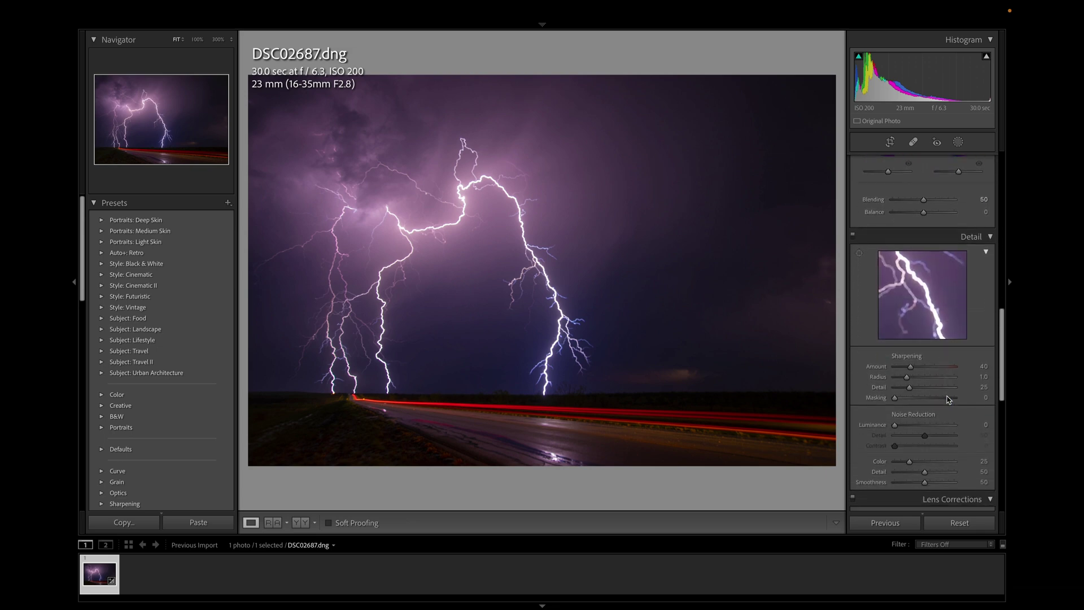
Set Detail sharpening to Amount 60 and Radius 1.2, comparing the close-up preview
click(927, 283)
click(925, 289)
click(939, 290)
click(926, 366)
drag(926, 366, 912, 378)
Alt-drag the sharpening Masking slider to 39 to confine sharpening to the lightning edges
alt+click(896, 398)
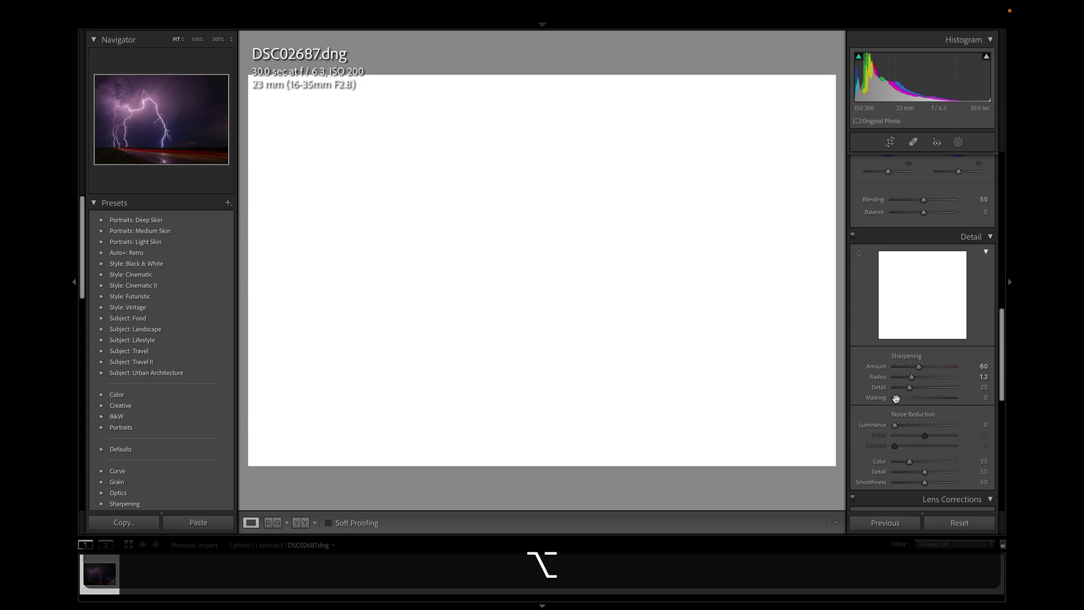
drag(896, 399, 919, 395)
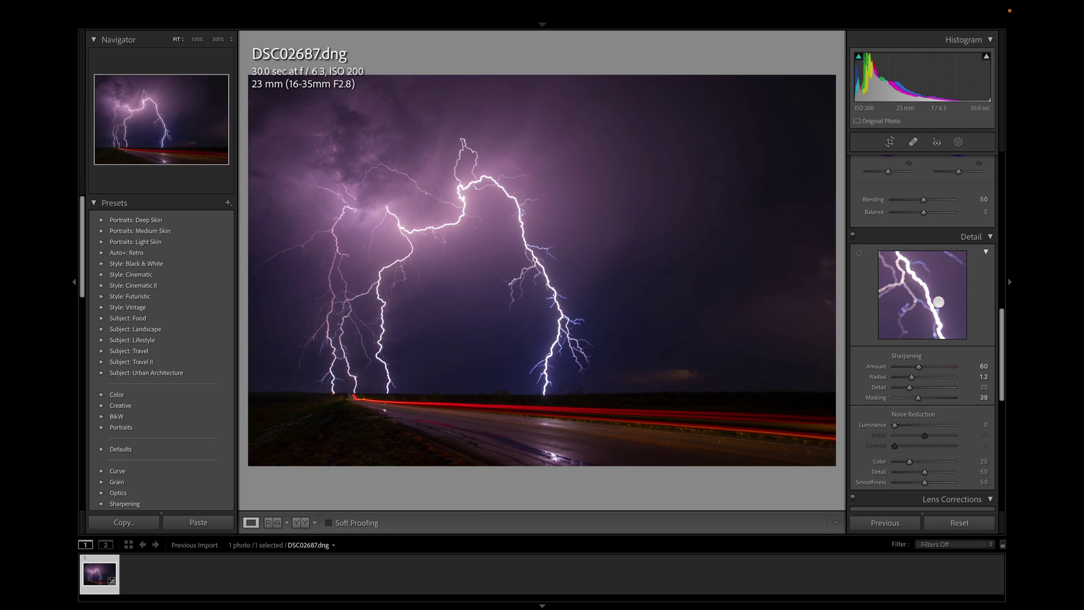
Tick Remove Chromatic Aberration under Lens Corrections > Profile
scroll(900, 368, down, 5)
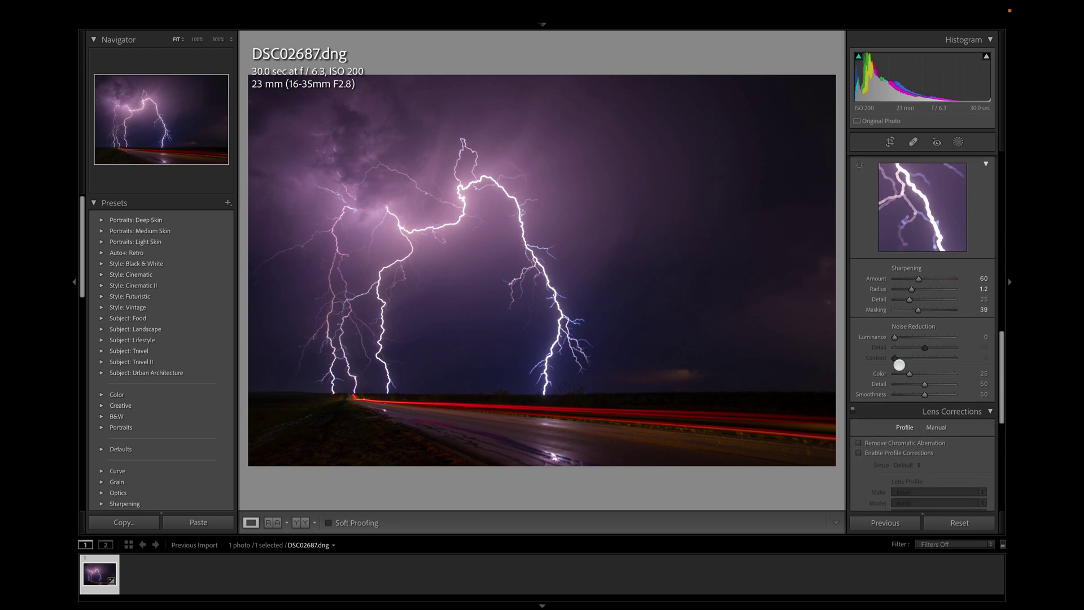
scroll(901, 367, down, 1)
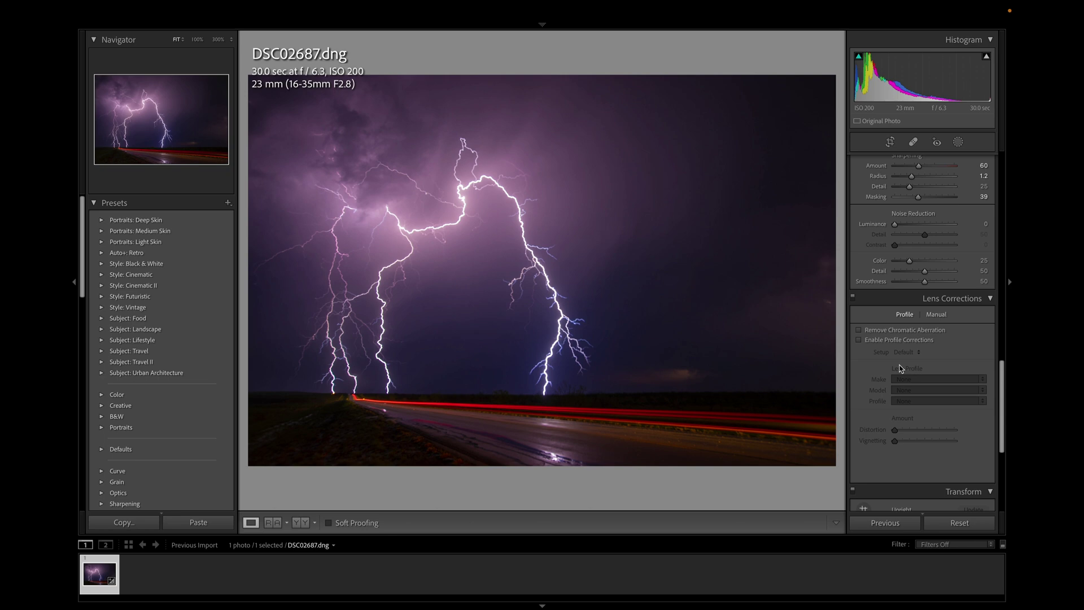
scroll(901, 367, down, 3)
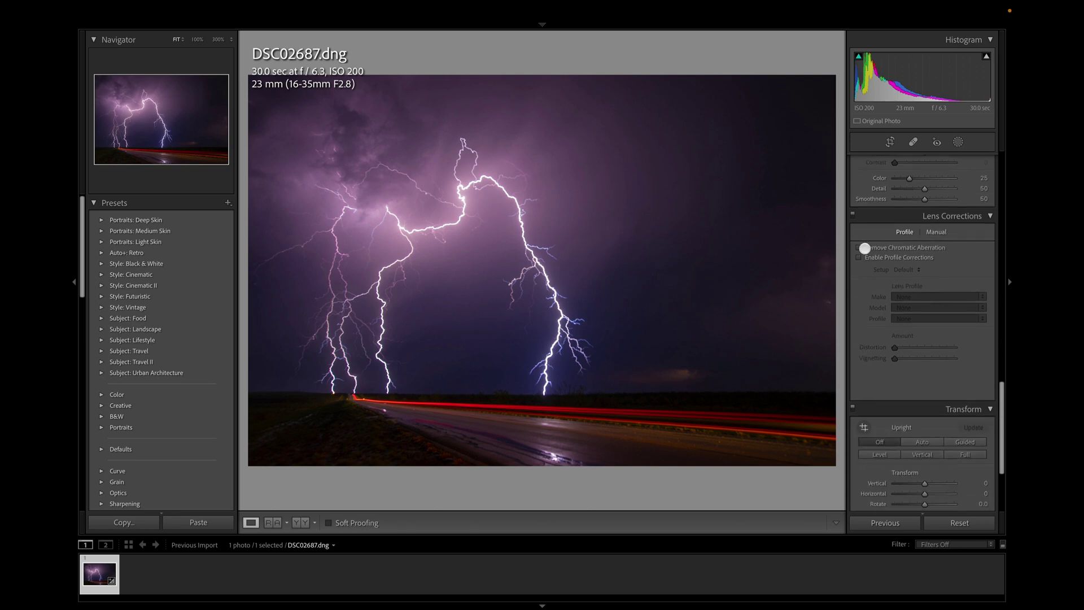
click(863, 248)
scroll(890, 317, down, 3)
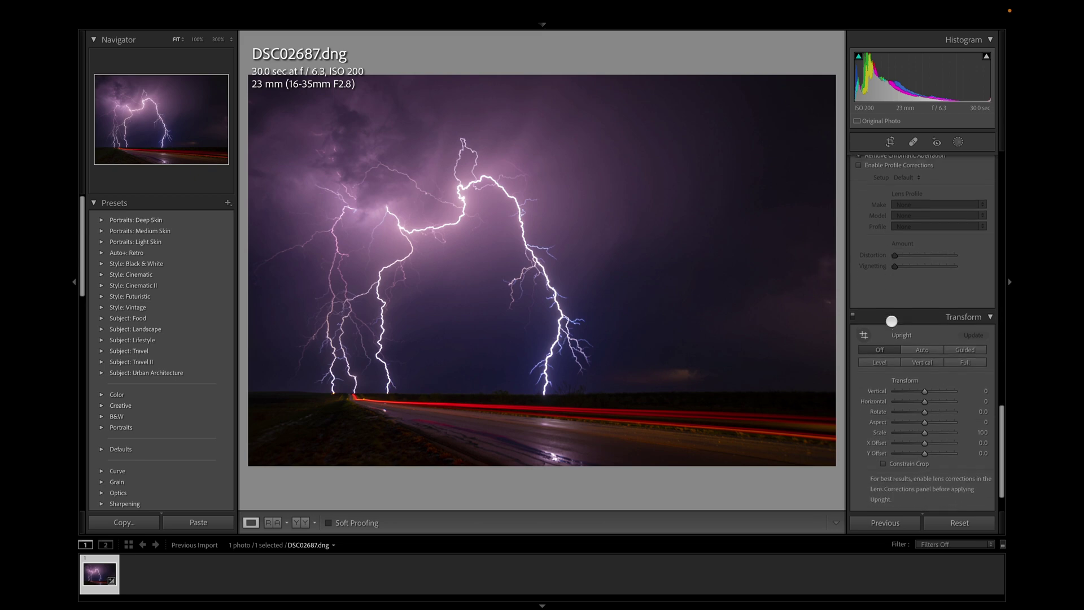
scroll(891, 320, down, 2)
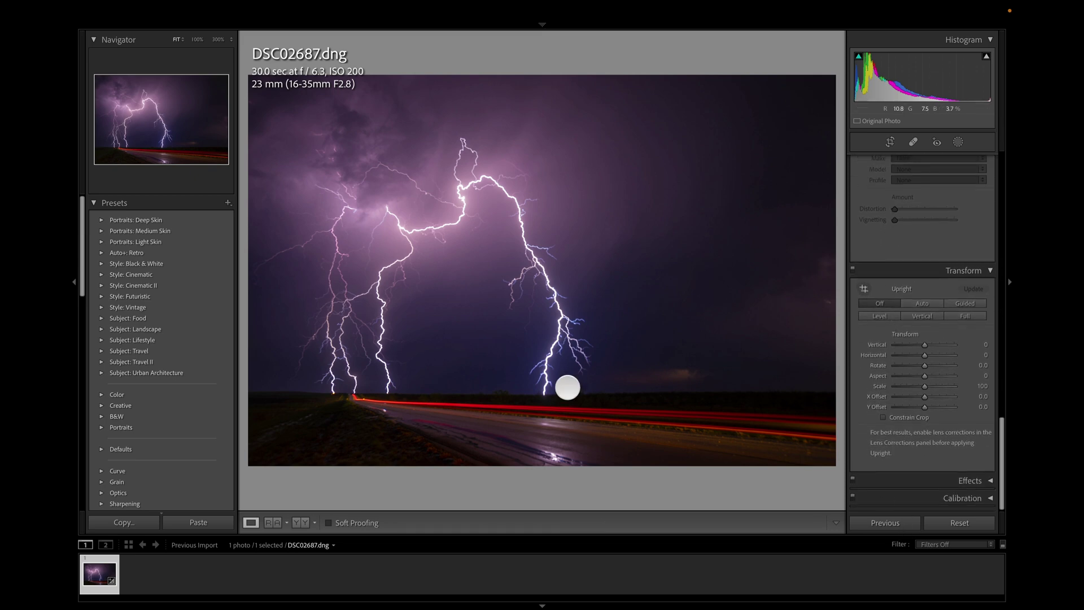
Use Edit In > Topaz Sharpen AI to edit a copy with Lightroom adjustments
right_click(467, 264)
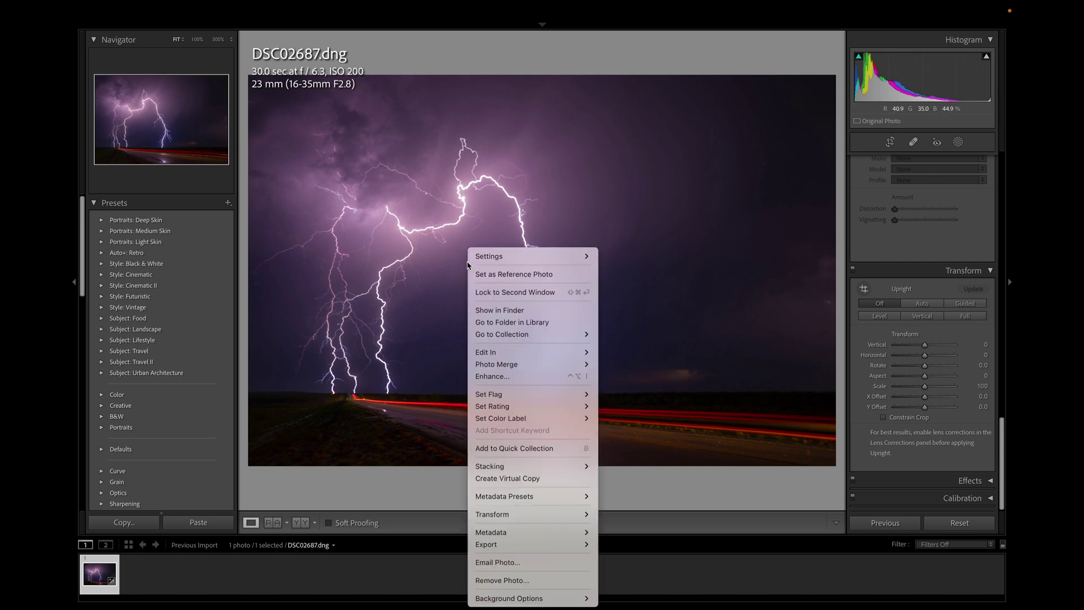
mouse_move(582, 352)
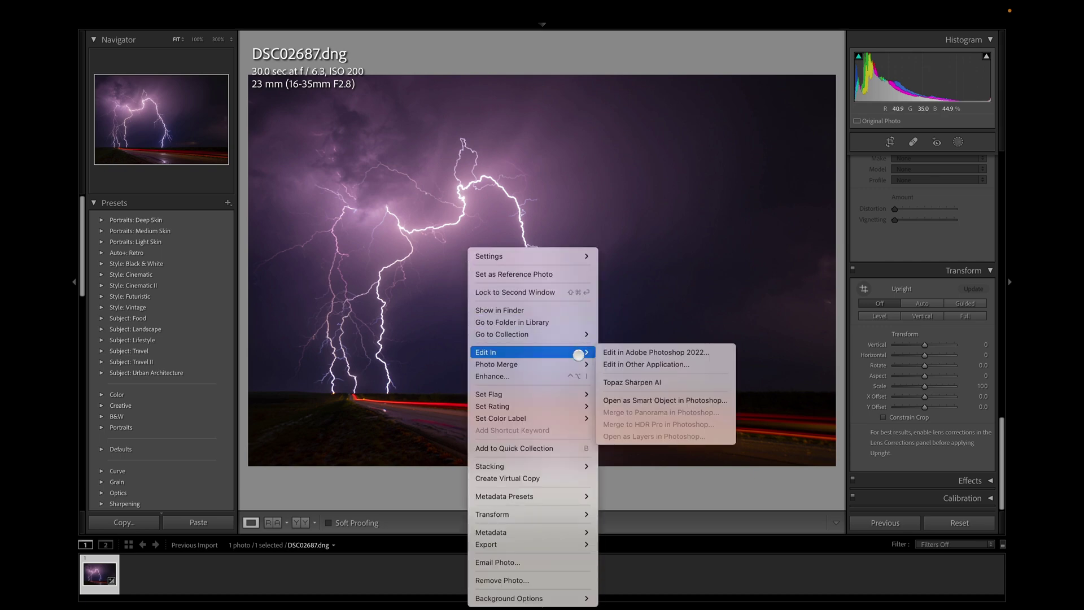
click(650, 383)
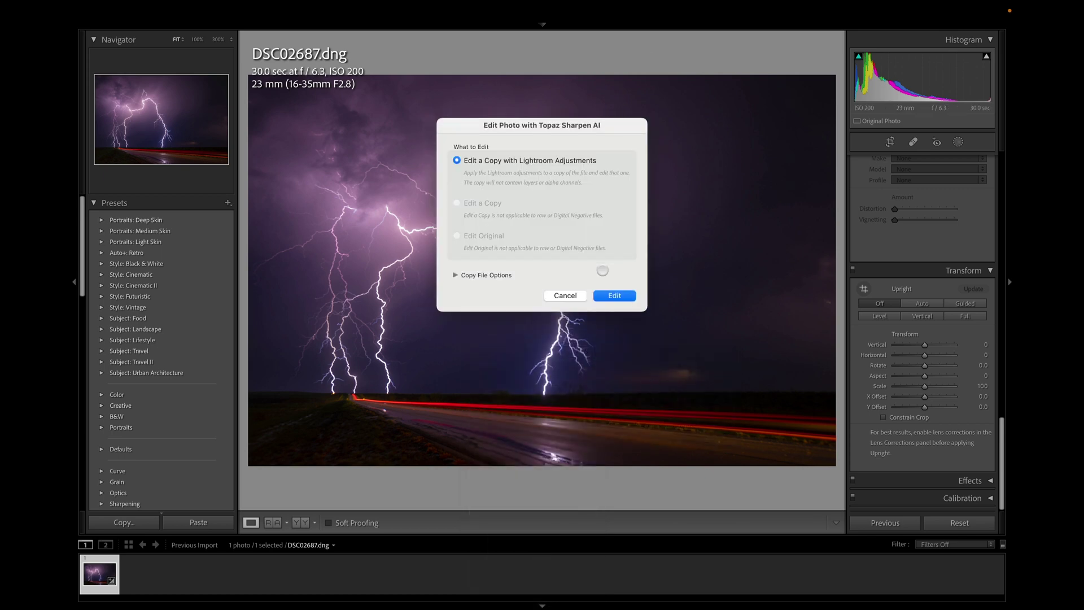
click(614, 296)
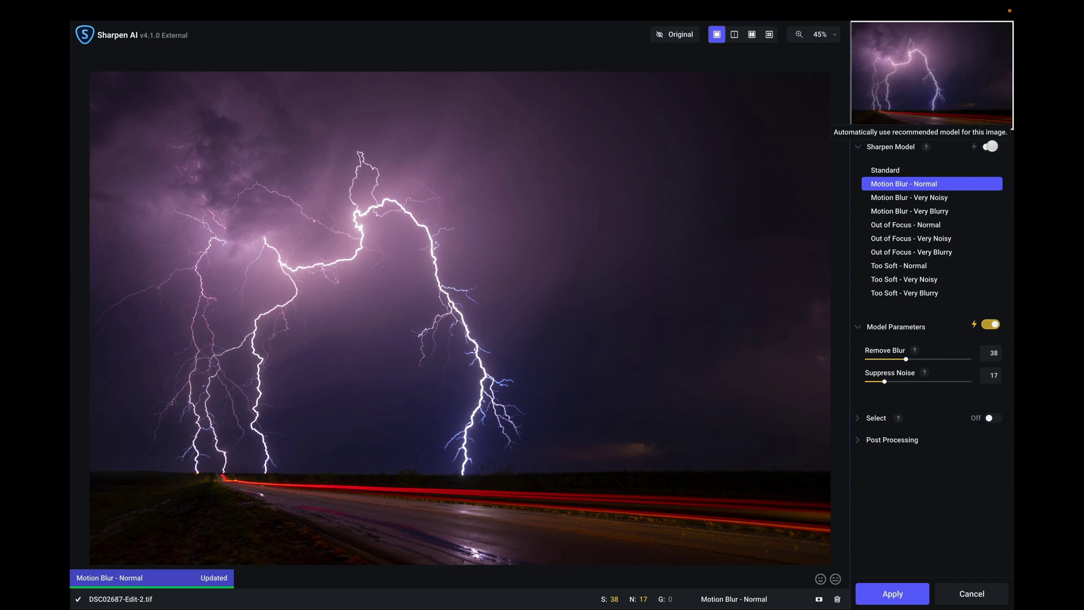
click(990, 146)
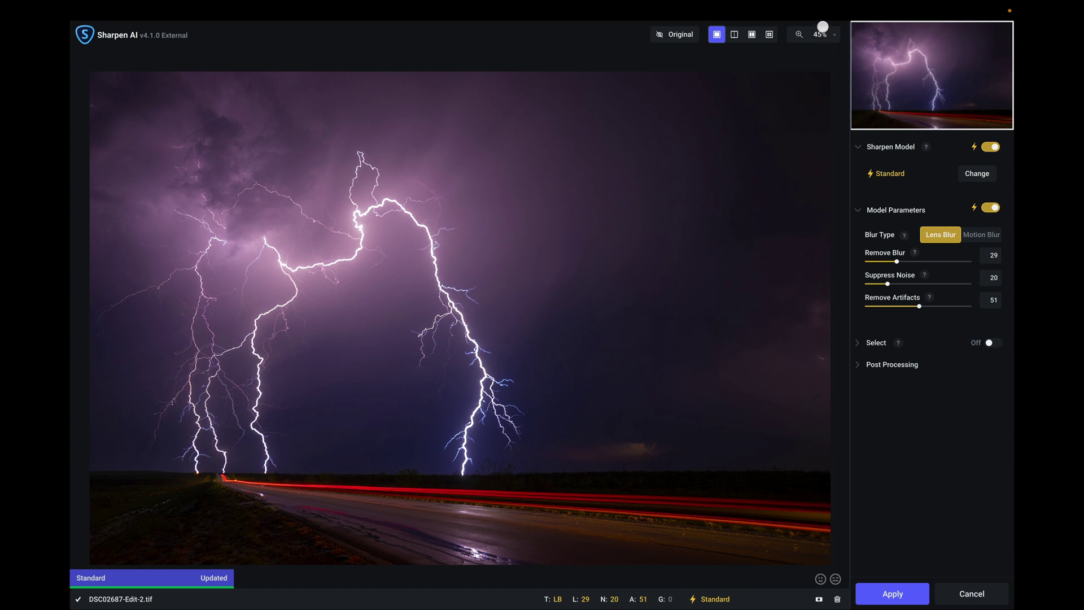
click(799, 35)
click(834, 34)
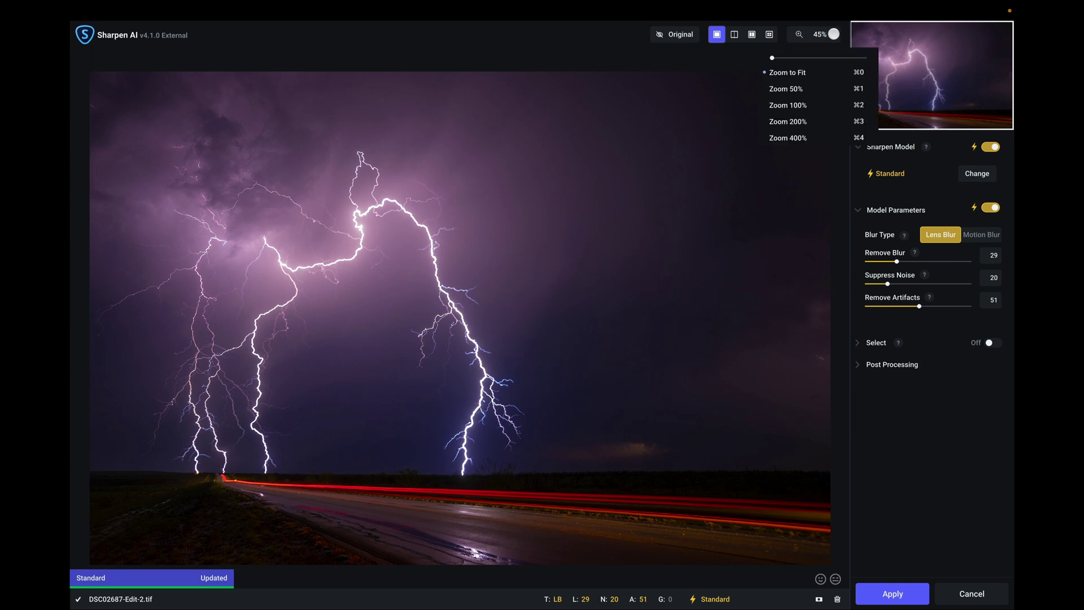
click(791, 106)
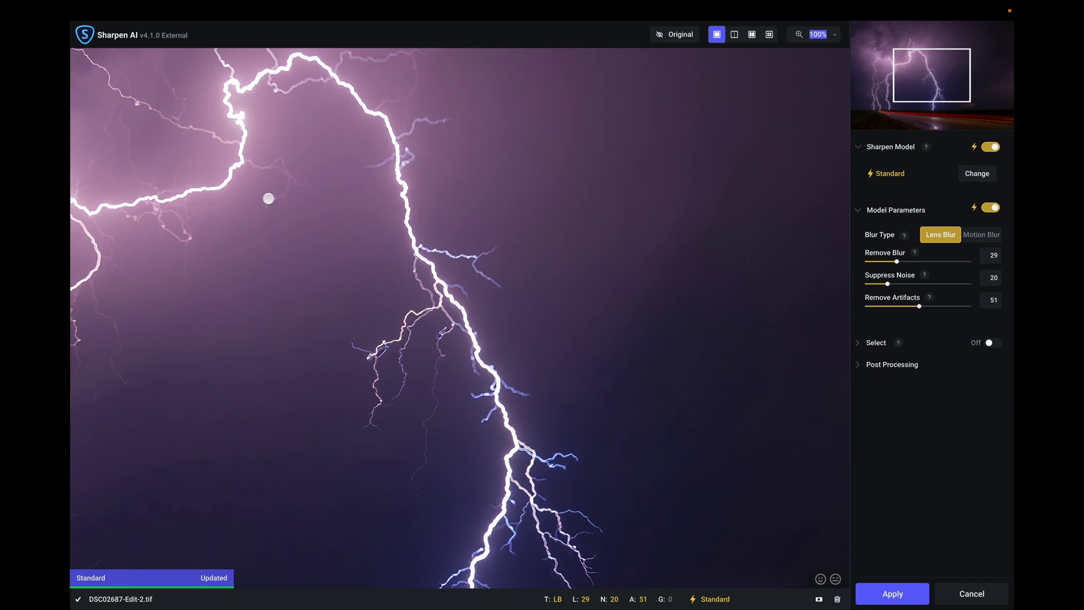
drag(225, 146, 727, 406)
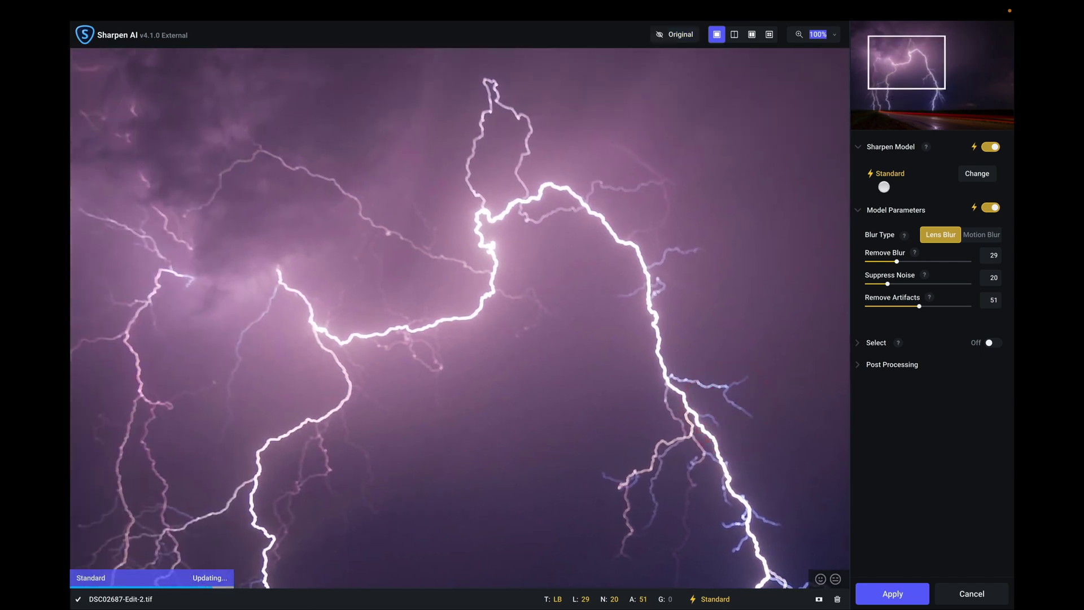
click(733, 34)
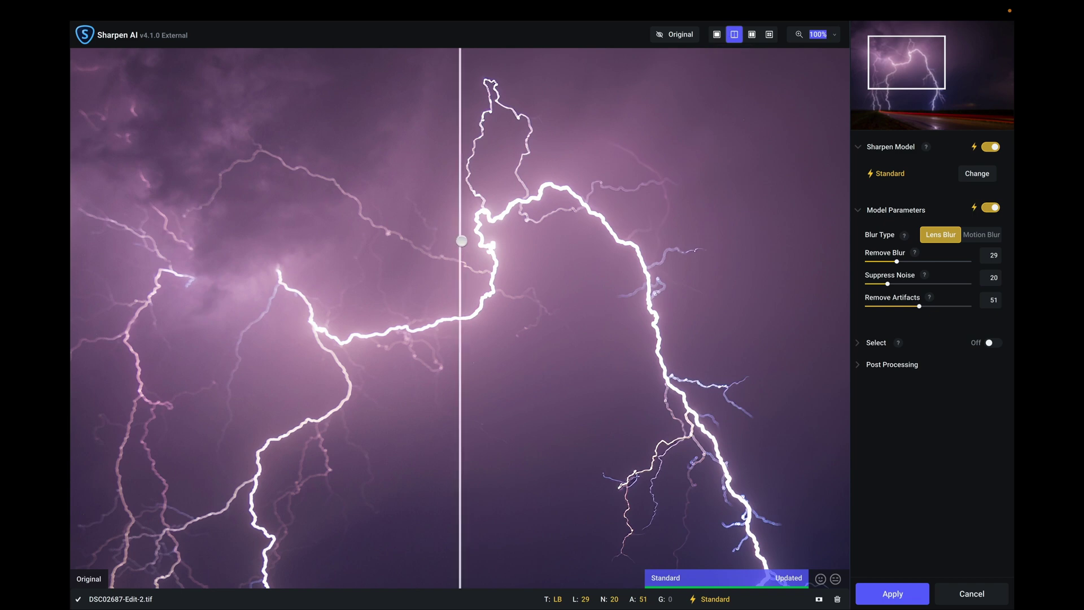
drag(462, 241, 602, 245)
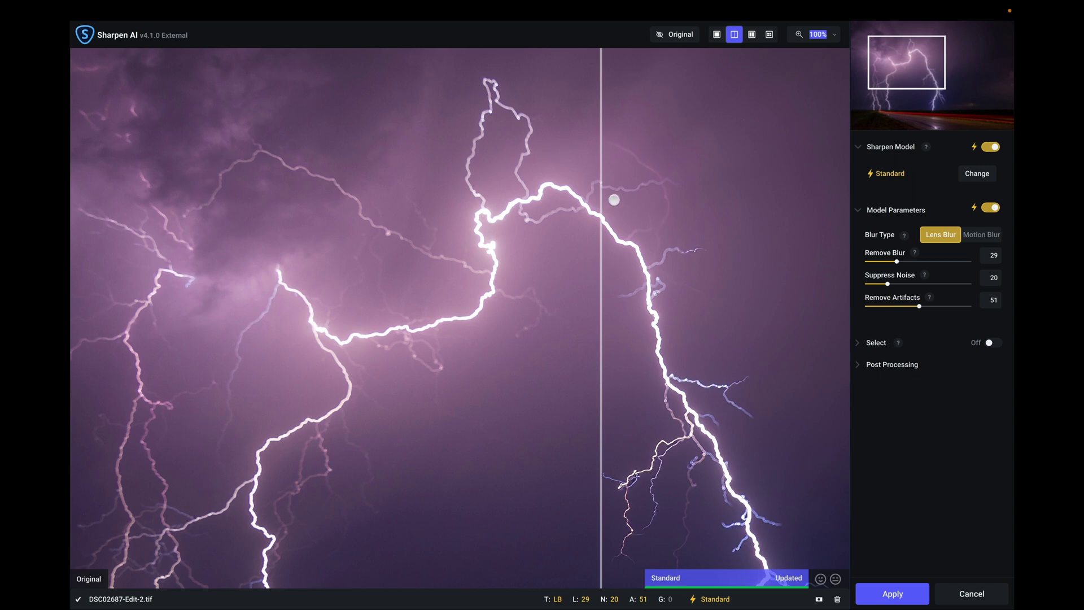
drag(604, 185, 444, 159)
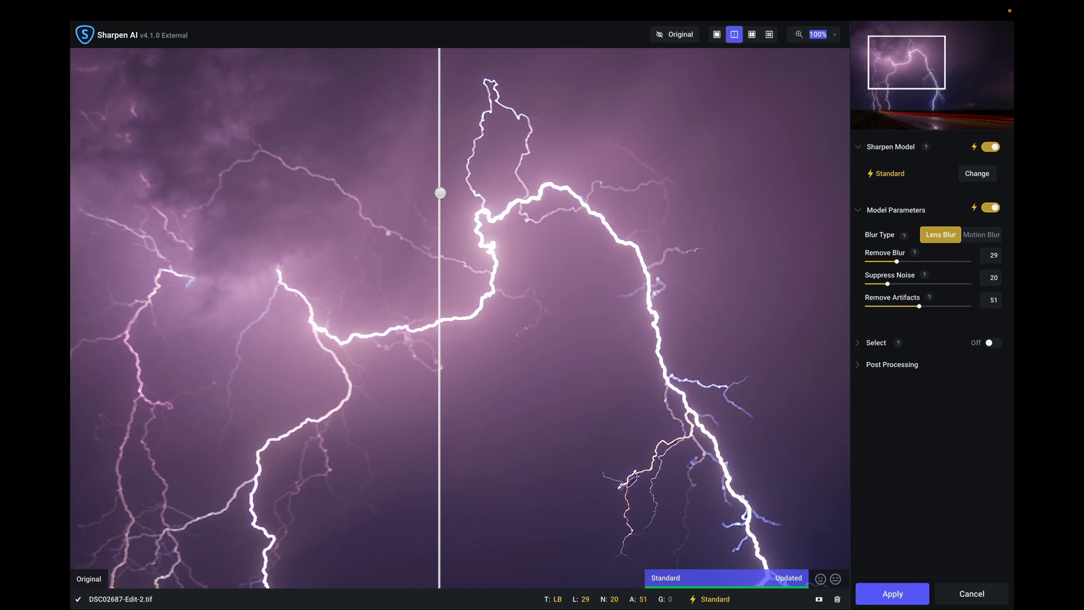
drag(440, 193, 814, 185)
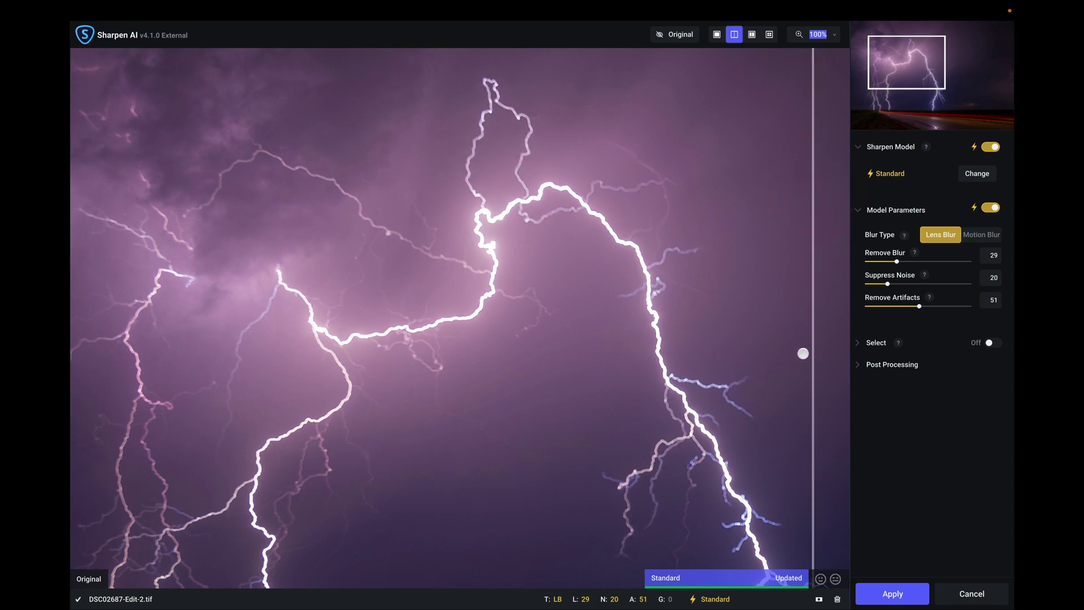
drag(813, 350, 571, 346)
click(622, 293)
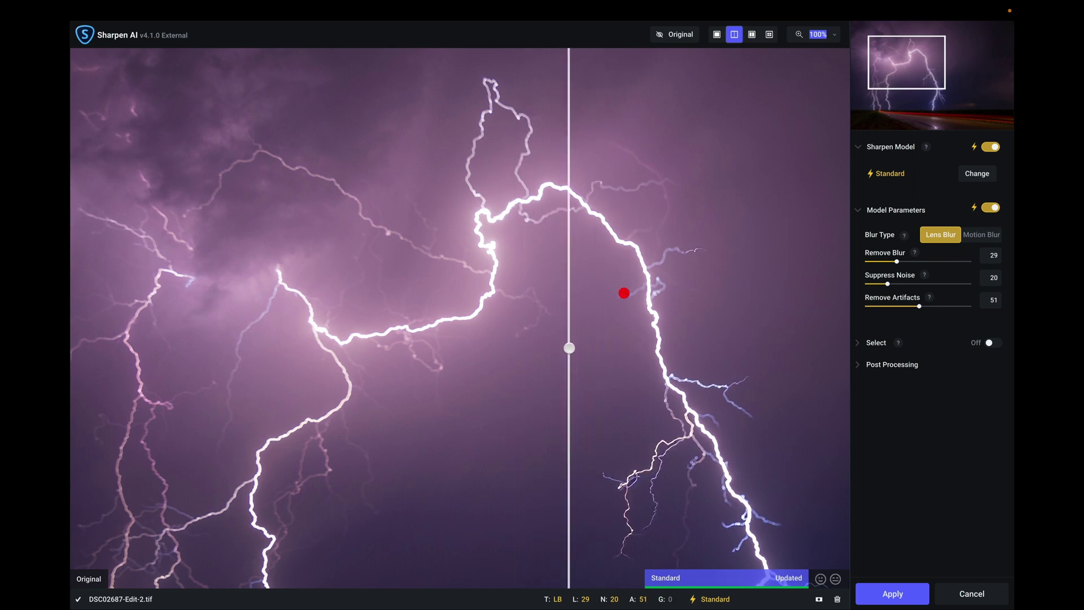
Preview the Out of Focus - Normal and Out of Focus - Very Blurry models, then return to Standard
click(976, 173)
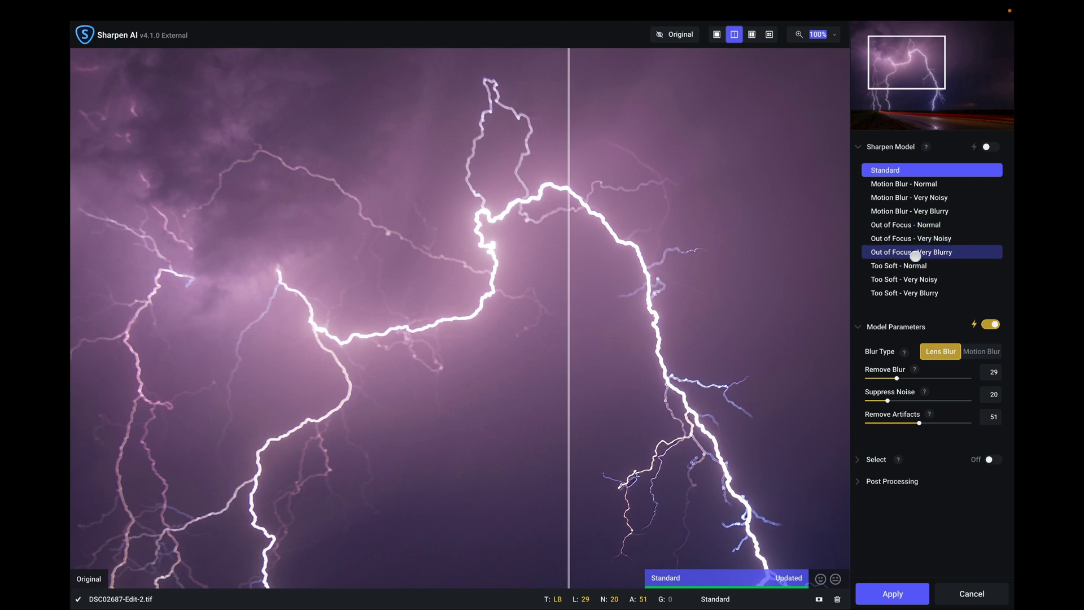
click(920, 224)
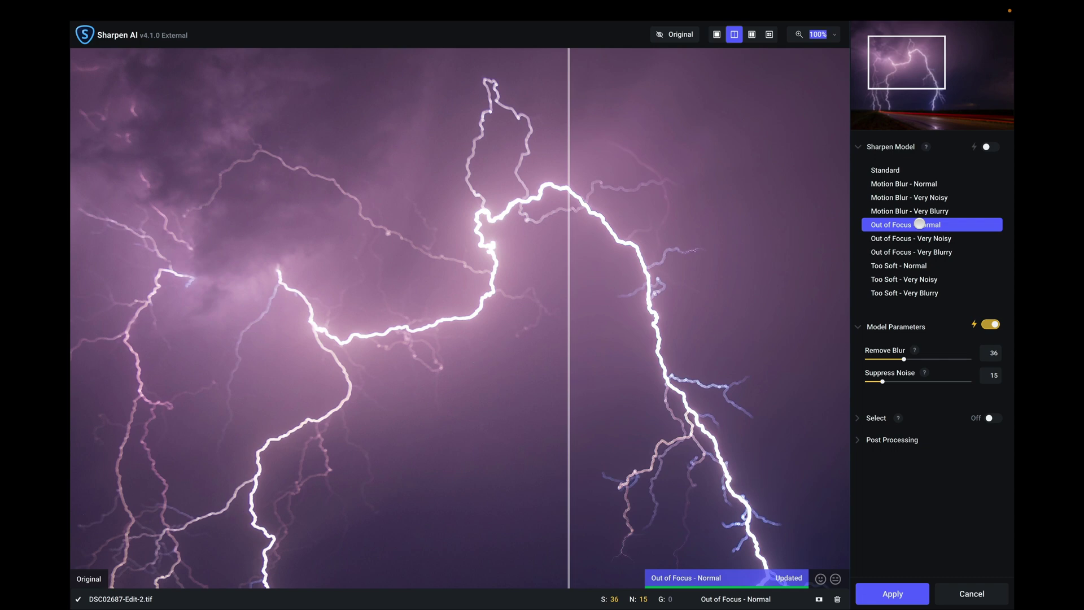
click(924, 251)
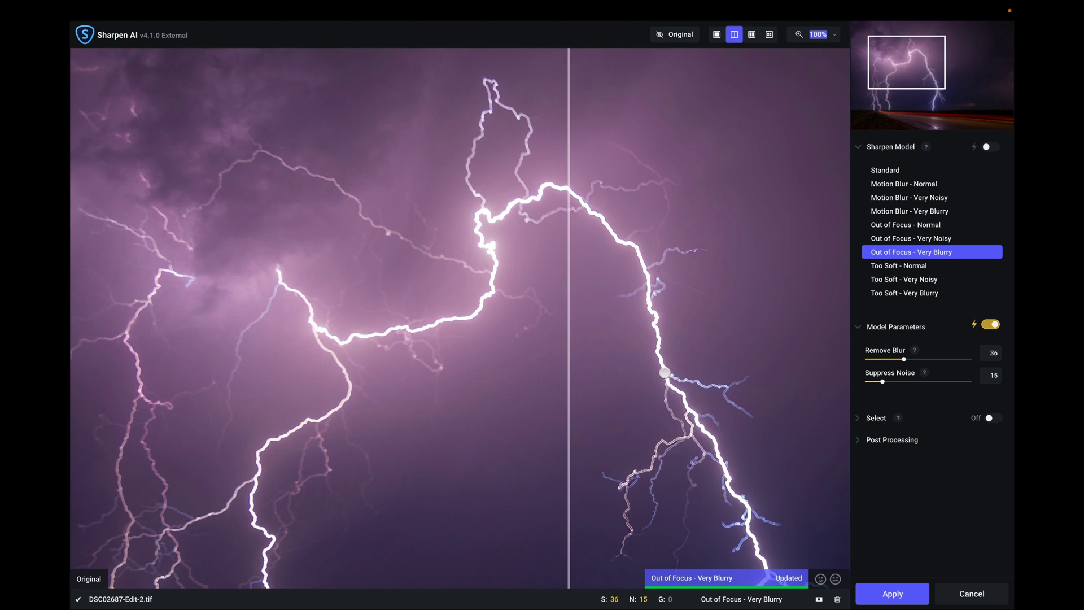
click(891, 170)
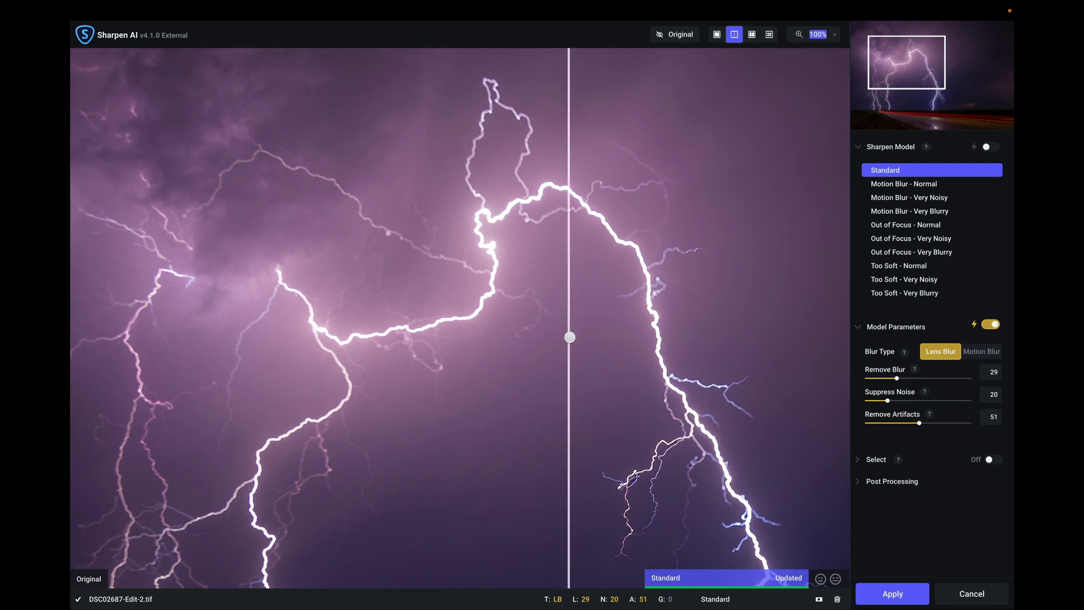
Move the before/after divider across the sky and lightning, then pan to the road and light trails
drag(569, 335, 70, 324)
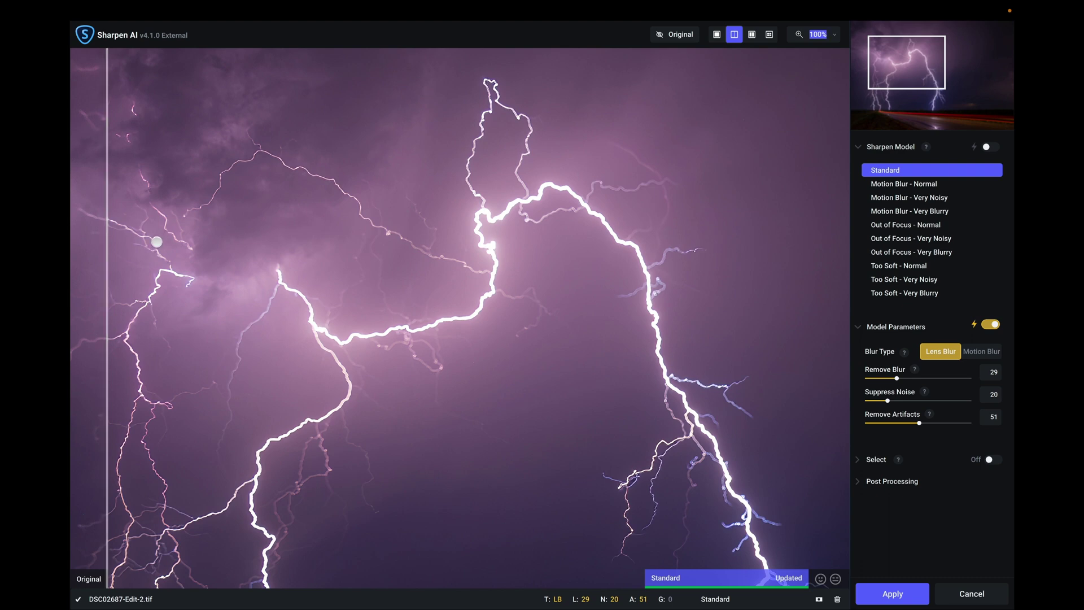
drag(108, 268, 194, 219)
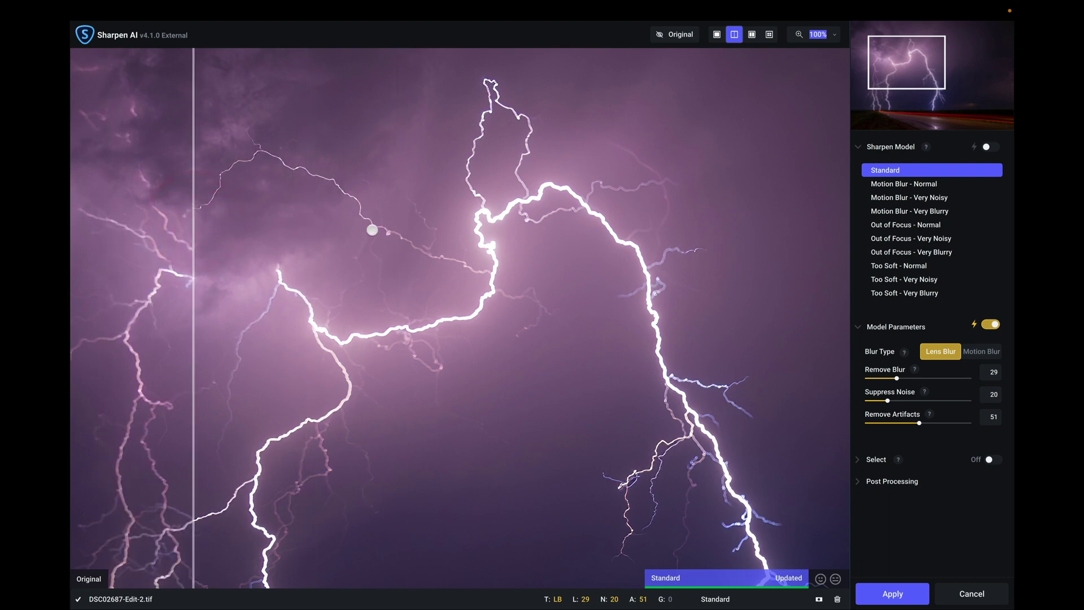
drag(193, 222, 158, 142)
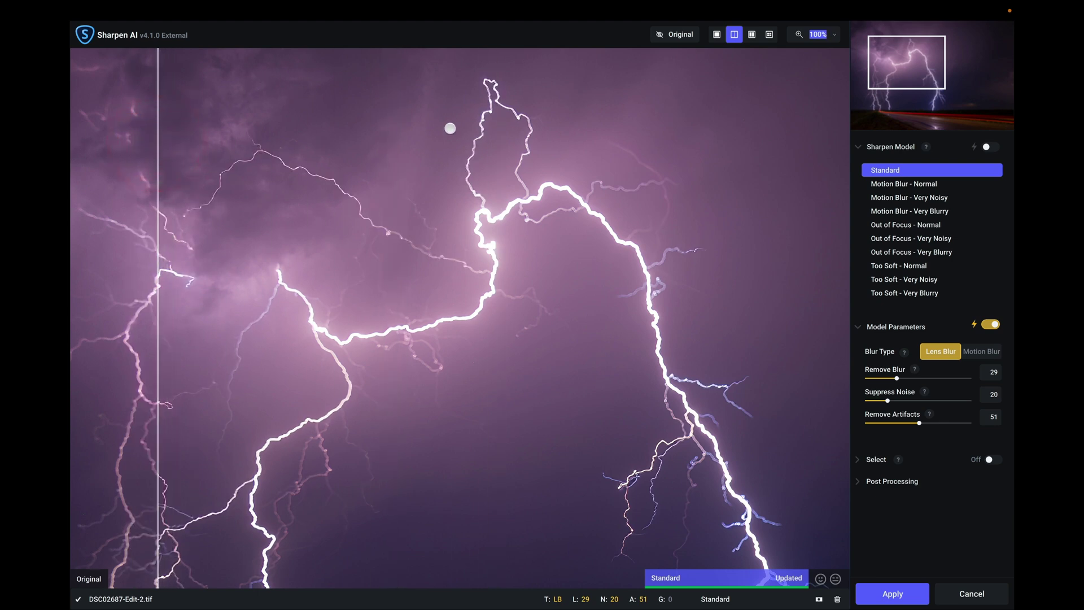
drag(893, 68, 932, 108)
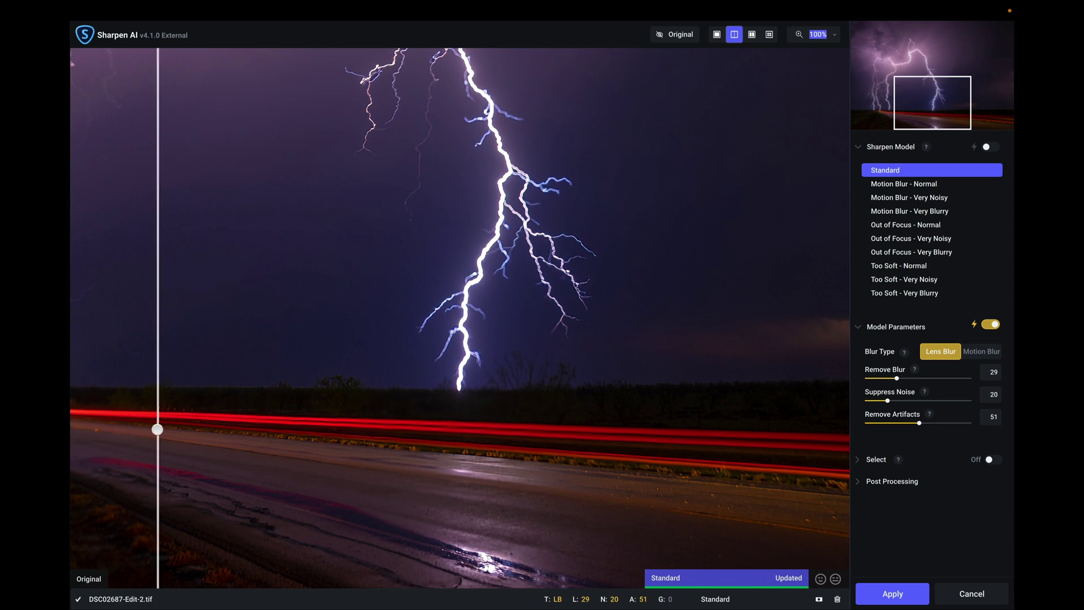
Shift the comparison divider over the road, then switch to Single View of the sharpened image
drag(165, 430, 634, 459)
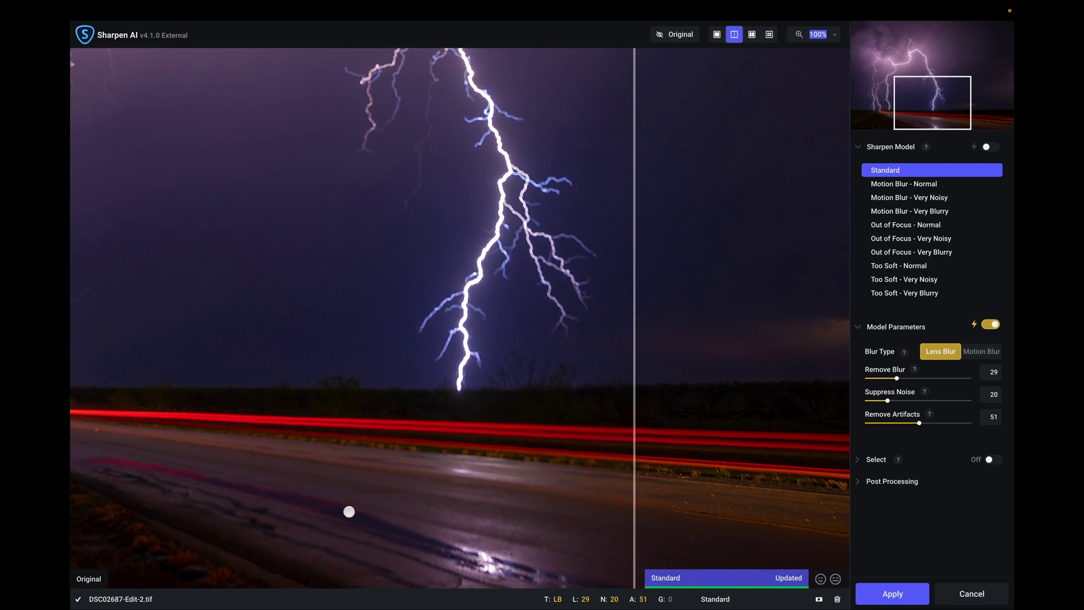
drag(634, 491, 435, 483)
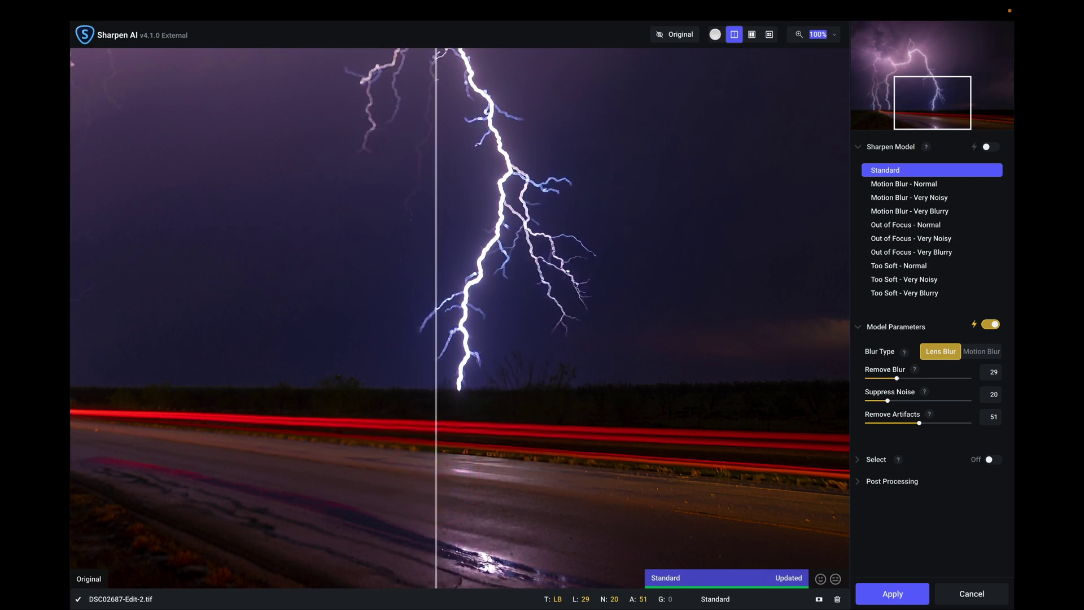
click(716, 34)
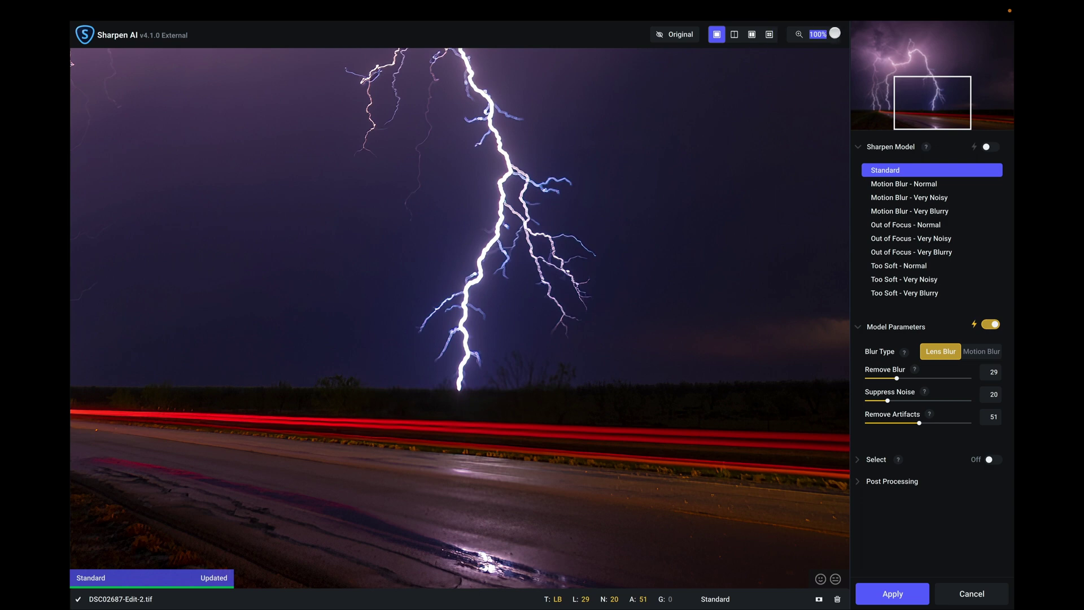
Pan the preview upward in two moves to reach the upper lightning branches in the sky
drag(420, 276, 630, 452)
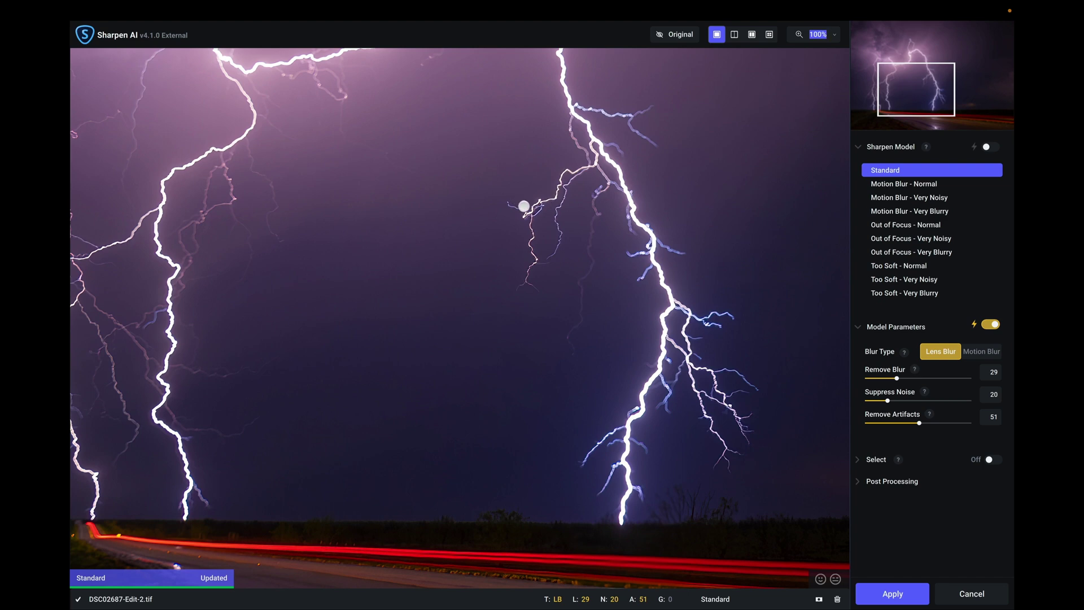
drag(338, 122, 701, 249)
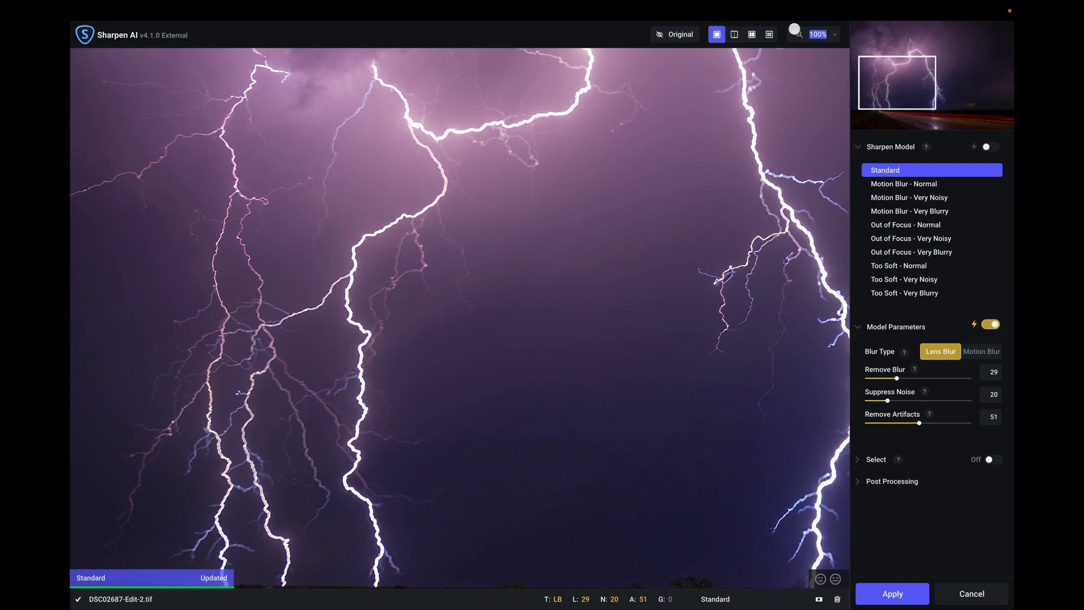
Set the preview zoom to Zoom to Fit (45%) and accept the Large Preview Size Warning
click(834, 33)
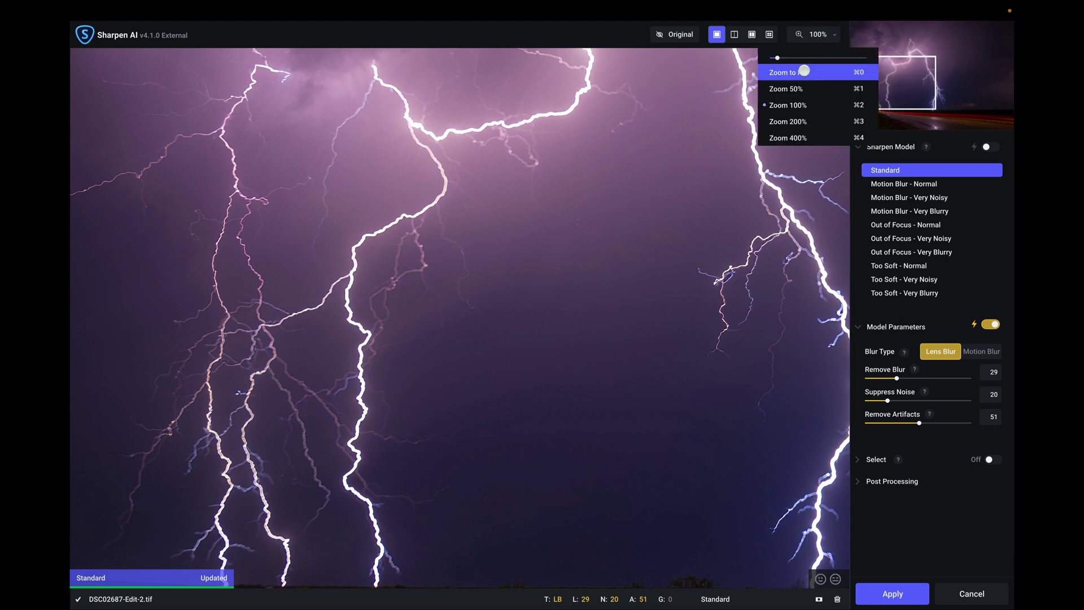
click(803, 71)
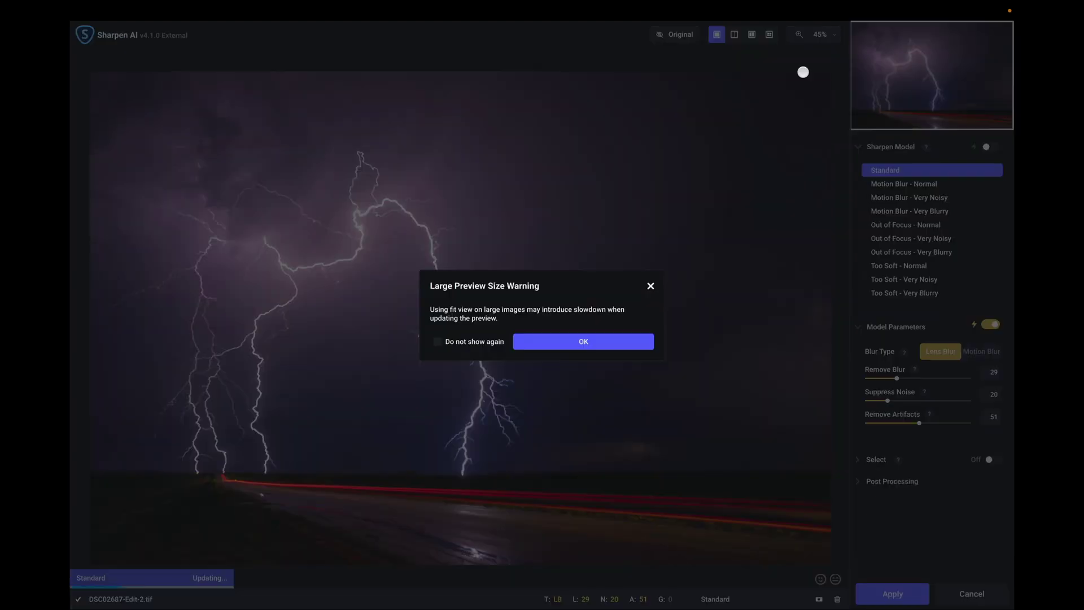
click(585, 342)
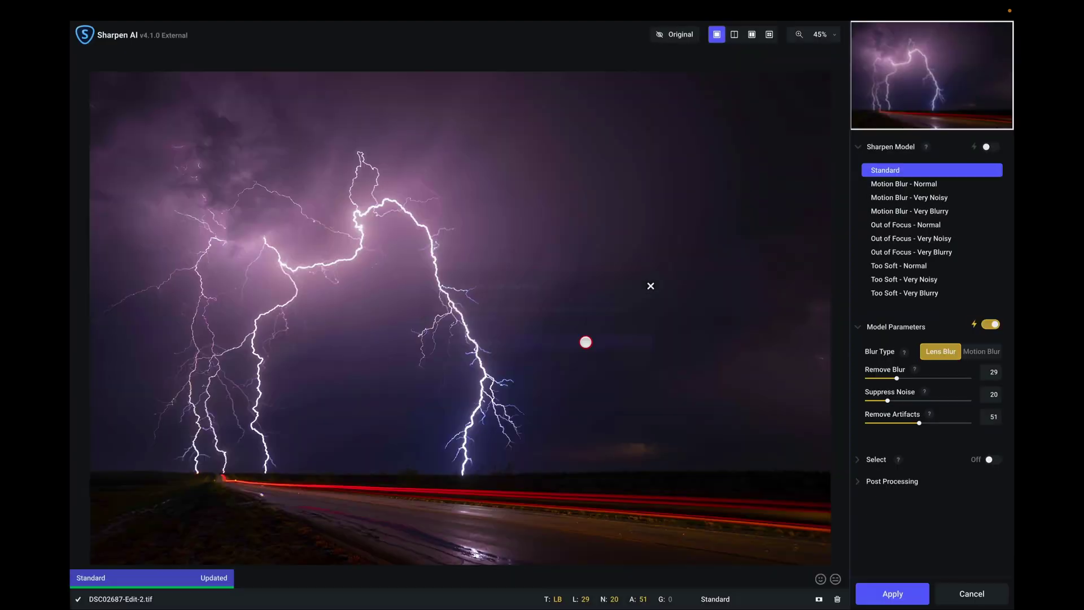